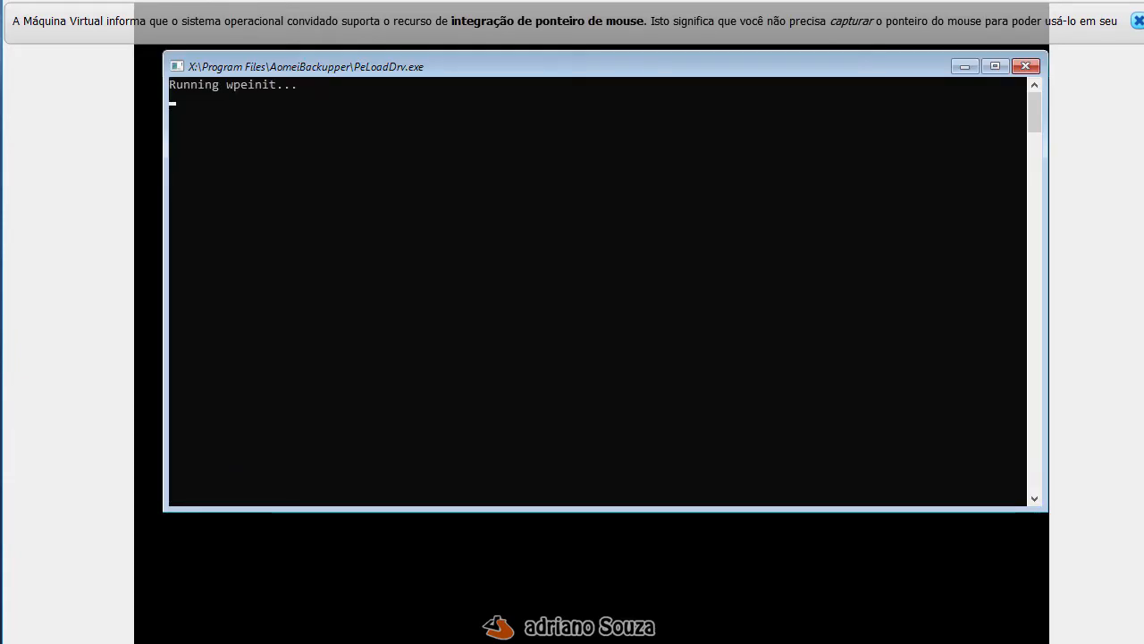
Dismiss the mouse integration notice and move the AOMEI Backupper window slightly down within the virtual machine display.
left_click(1138, 22)
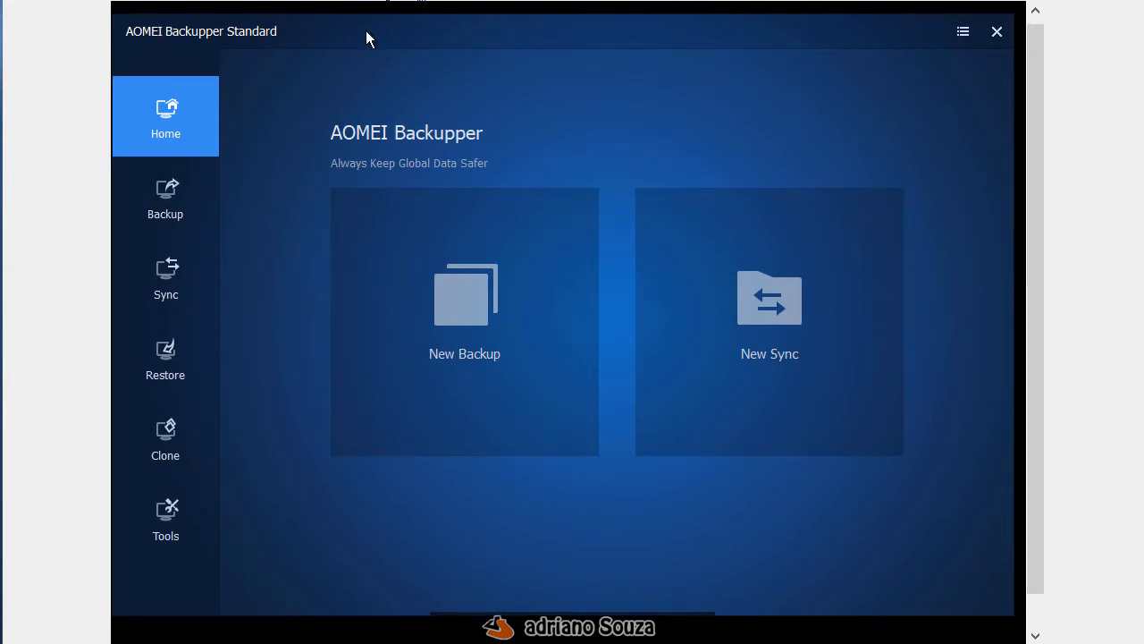
left_click_drag(365, 36, 345, 54)
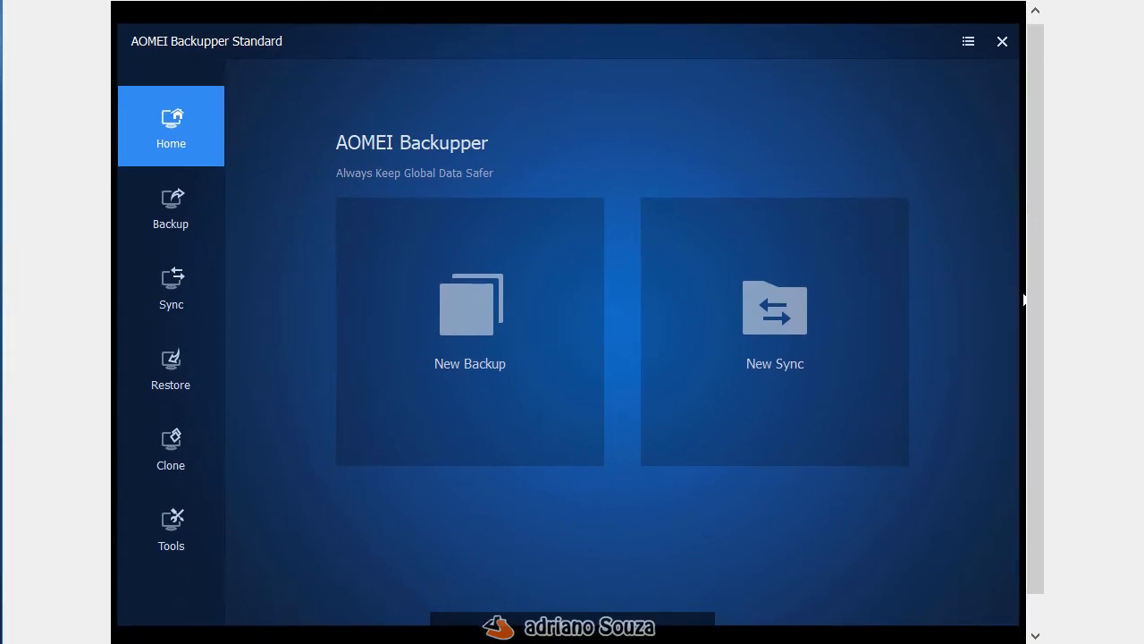
View the AOMEI Backupper version information, then close it.
left_click(968, 41)
left_click(941, 156)
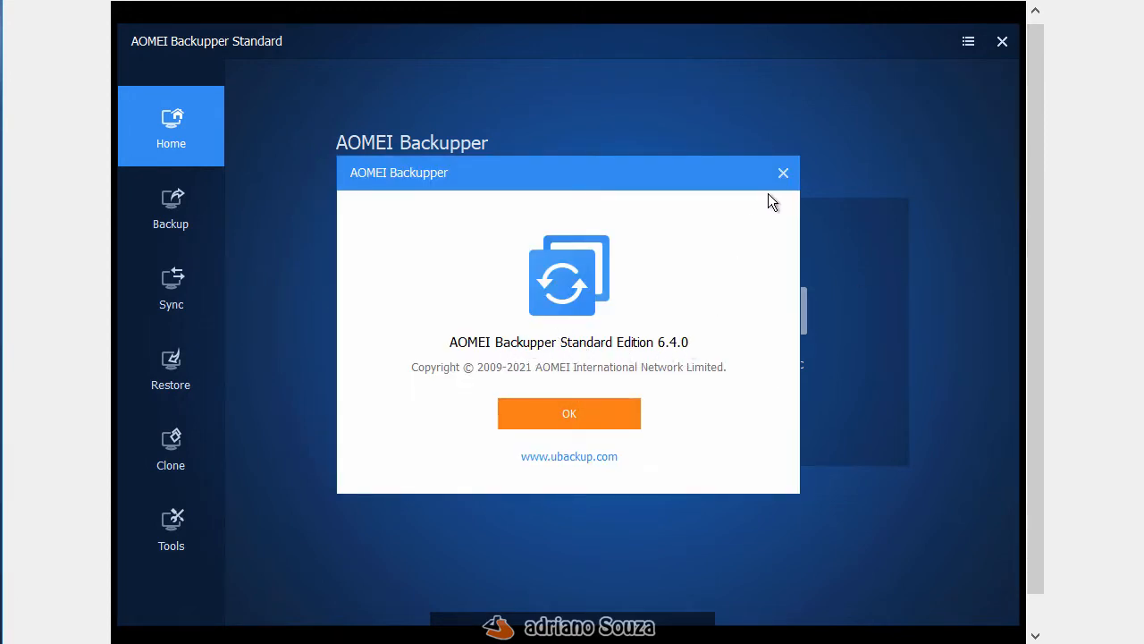
left_click(783, 172)
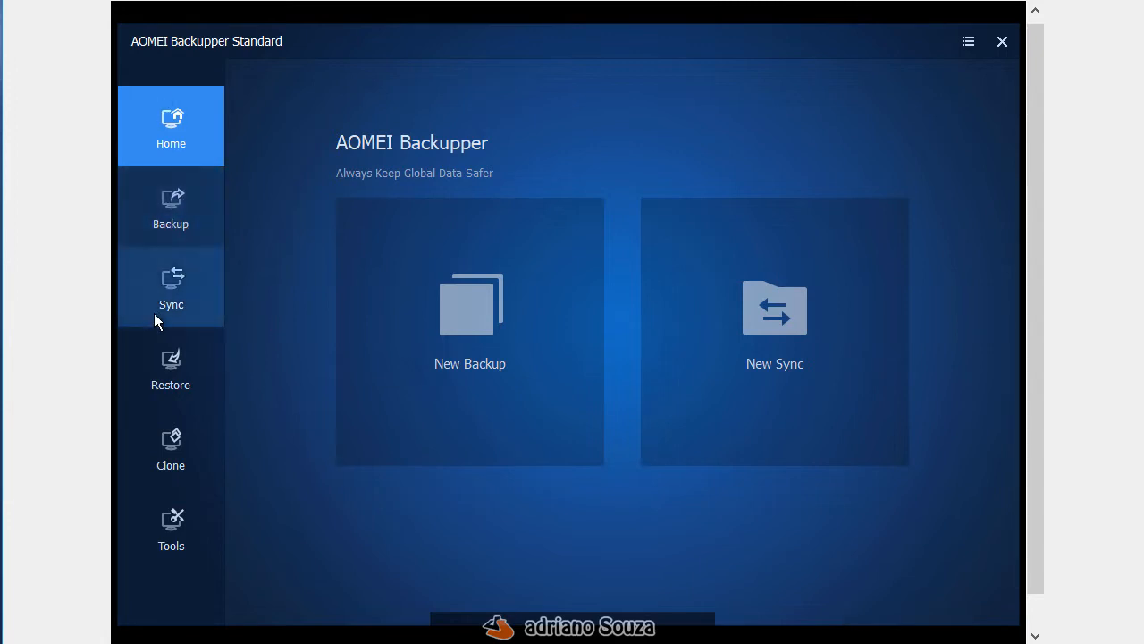
Load BackupW10_14-03-2021.adi from the BackupW10_14-03-2021 folder on drive externo (C:) for a full system restore and proceed to the operation summary.
left_click(166, 371)
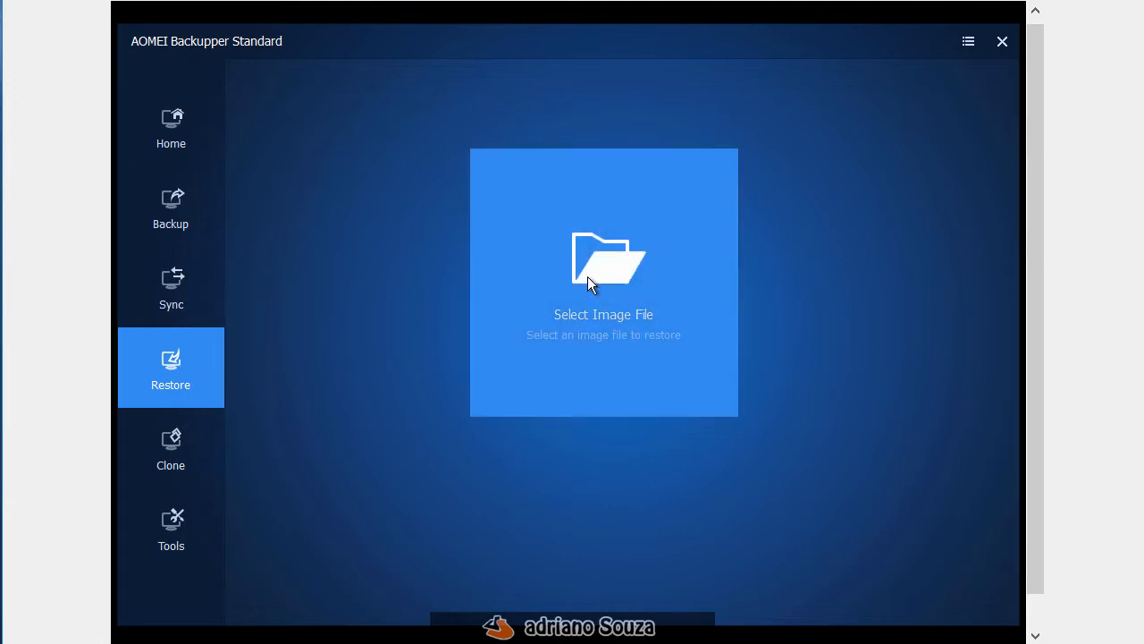
left_click(588, 279)
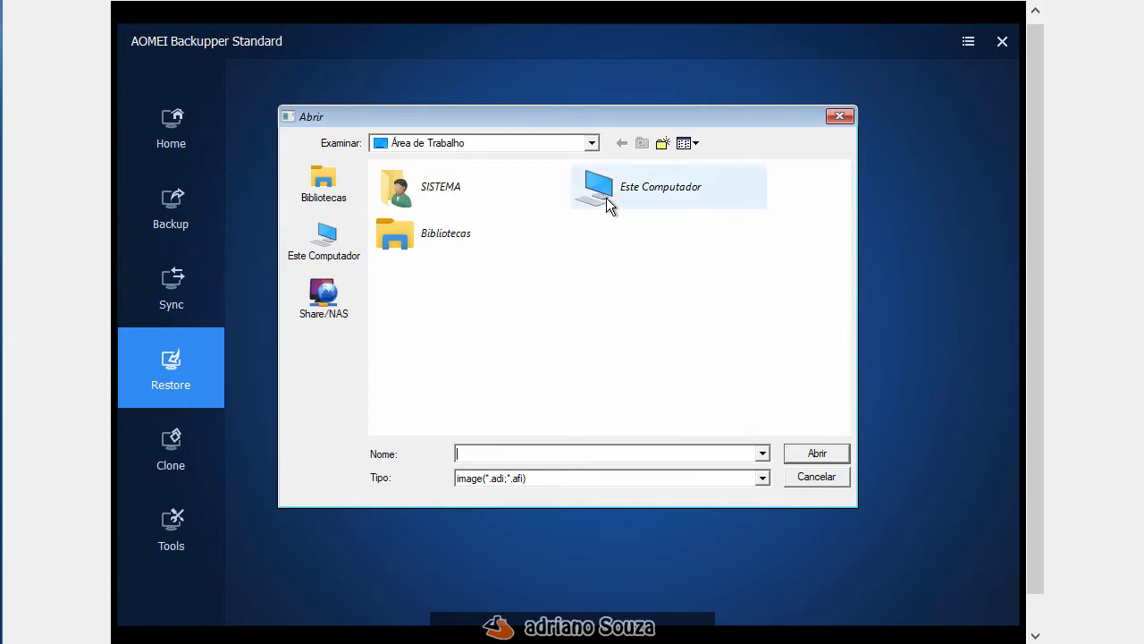
left_click(327, 239)
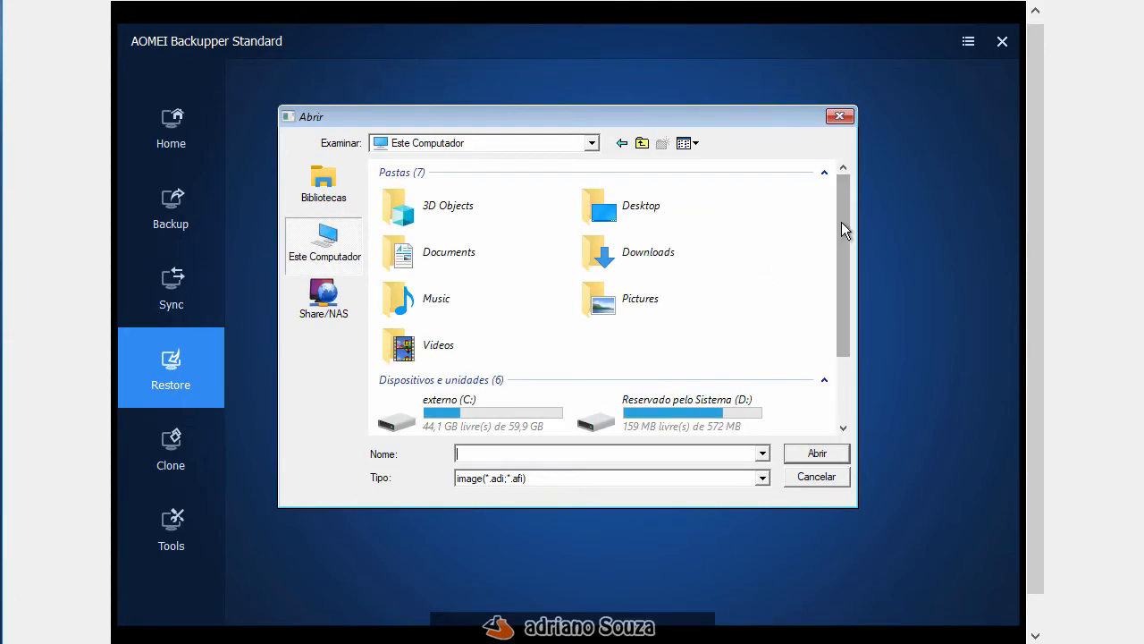
left_click_drag(841, 222, 845, 348)
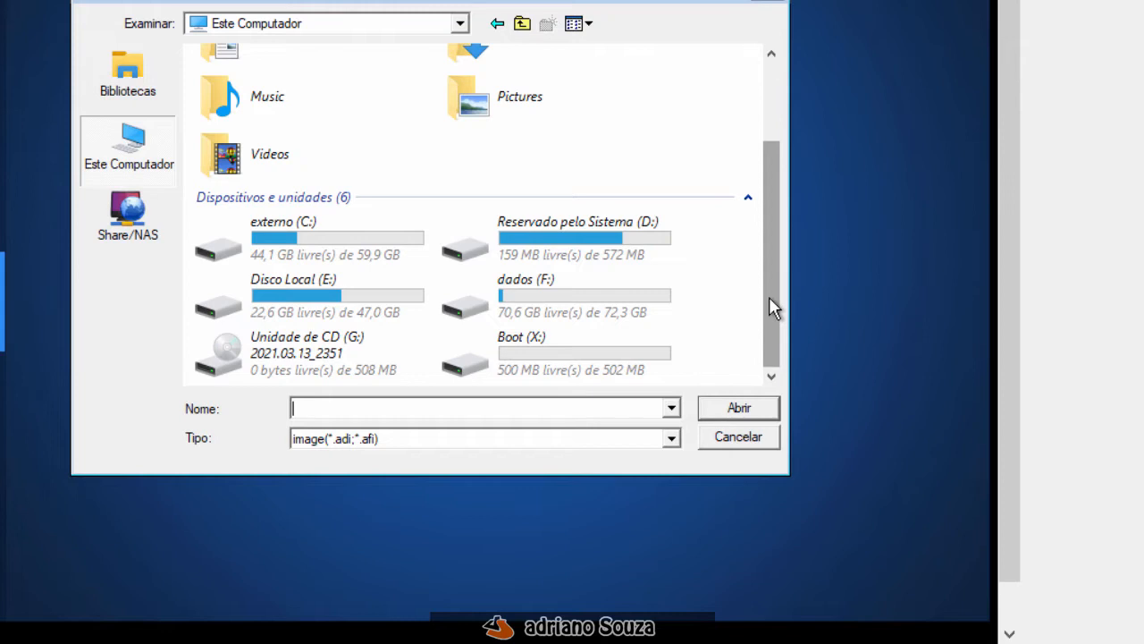
left_click_drag(770, 298, 774, 351)
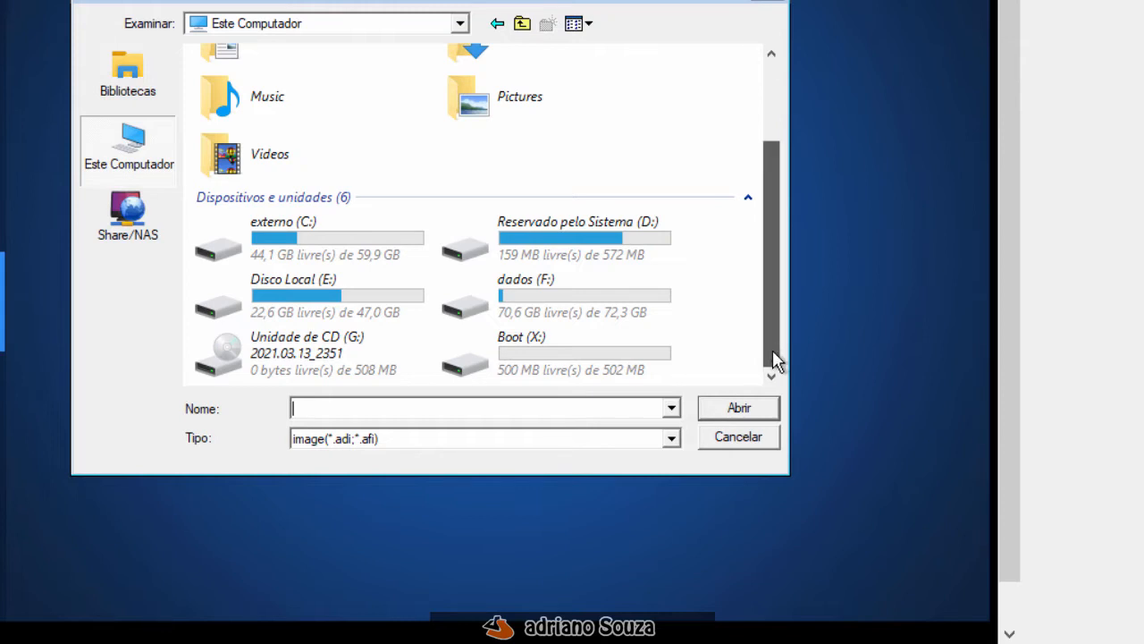
double_click(312, 256)
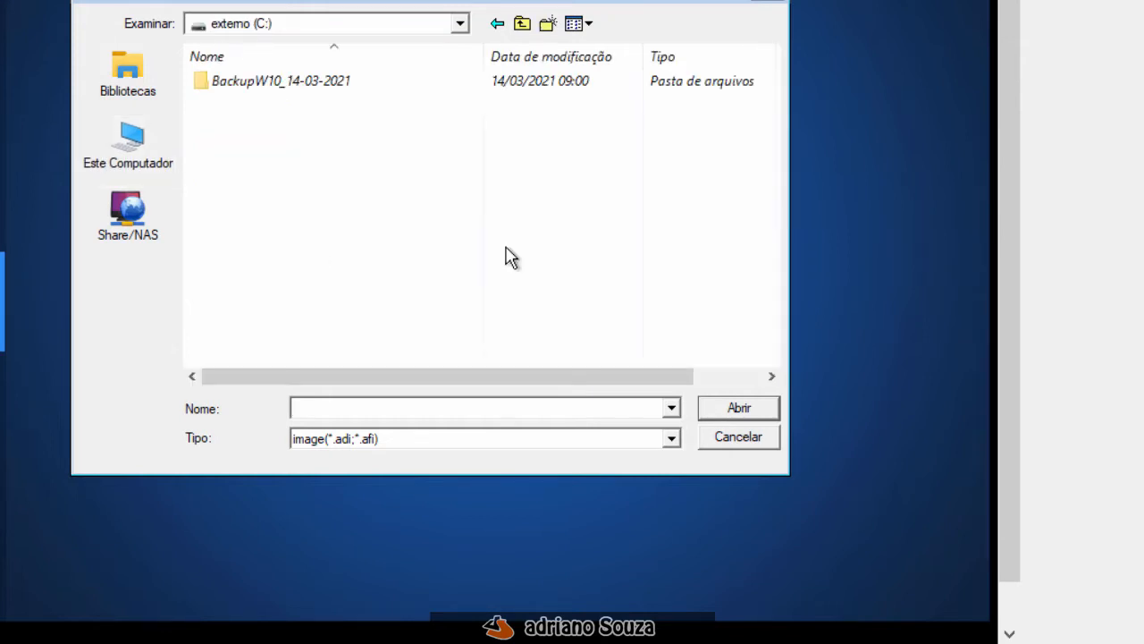
double_click(301, 86)
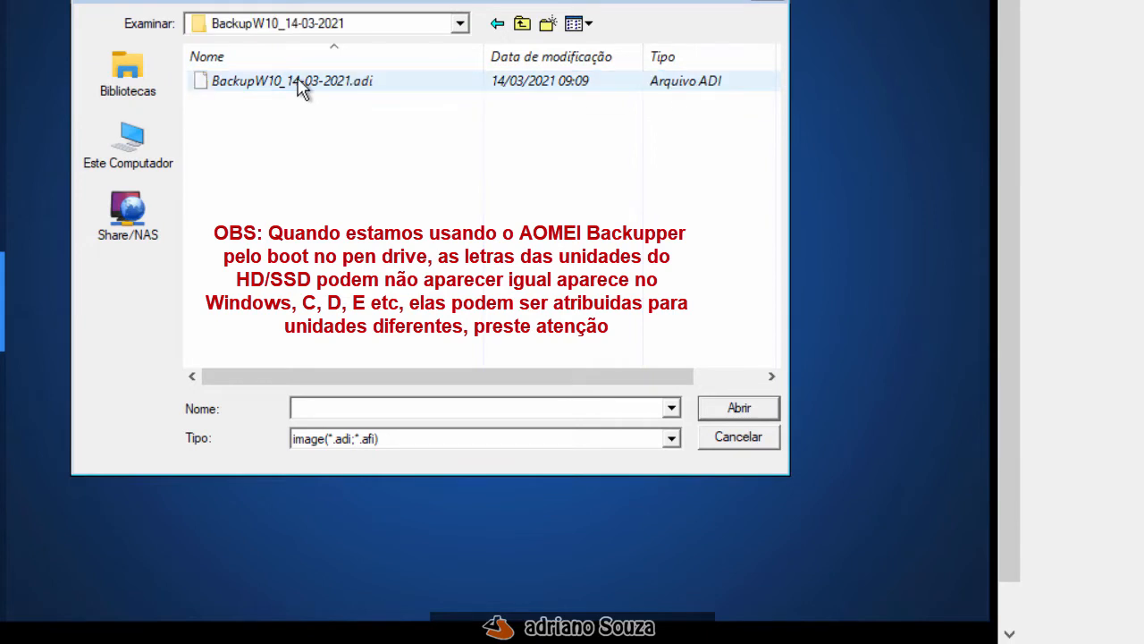
left_click(319, 87)
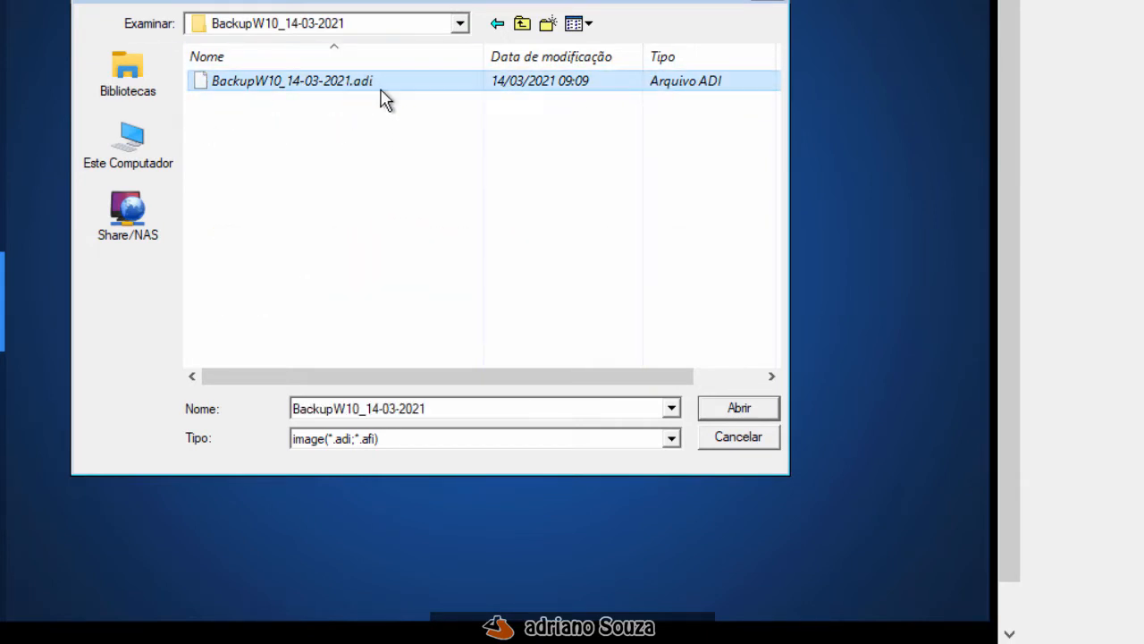
left_click(751, 413)
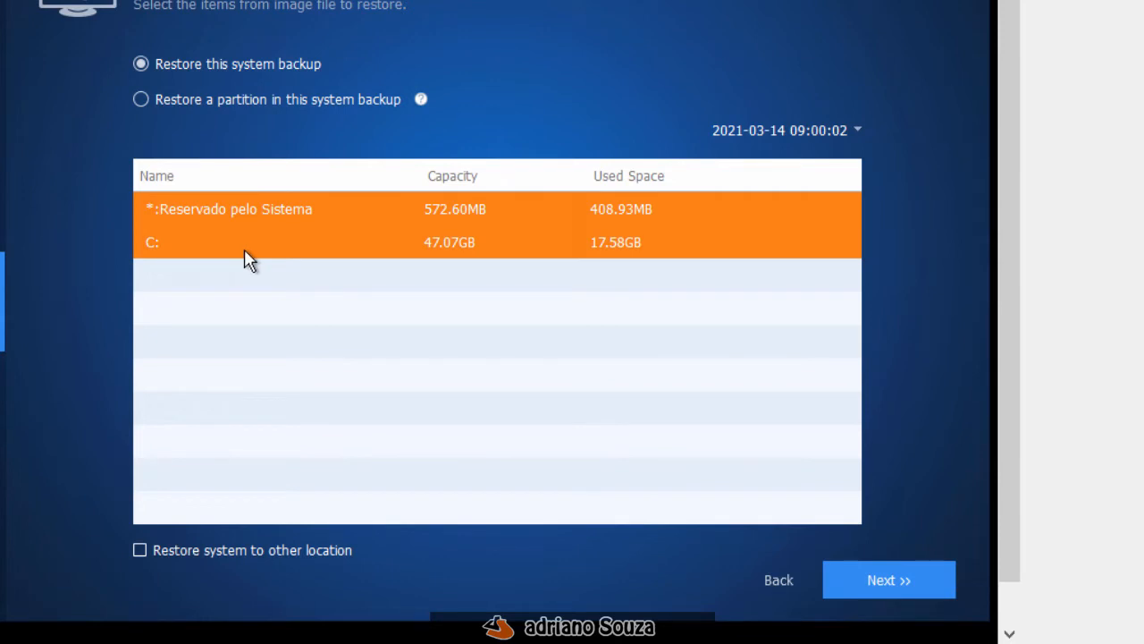
left_click(858, 583)
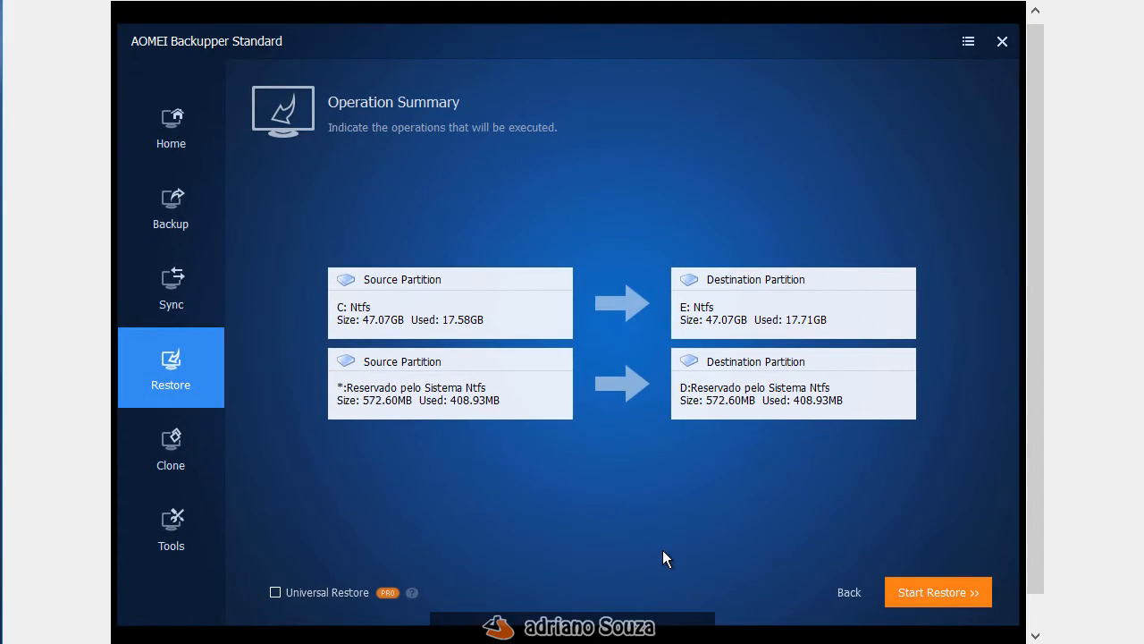
Check the available disks and their partitions in the Disk Clone source list.
left_click(170, 458)
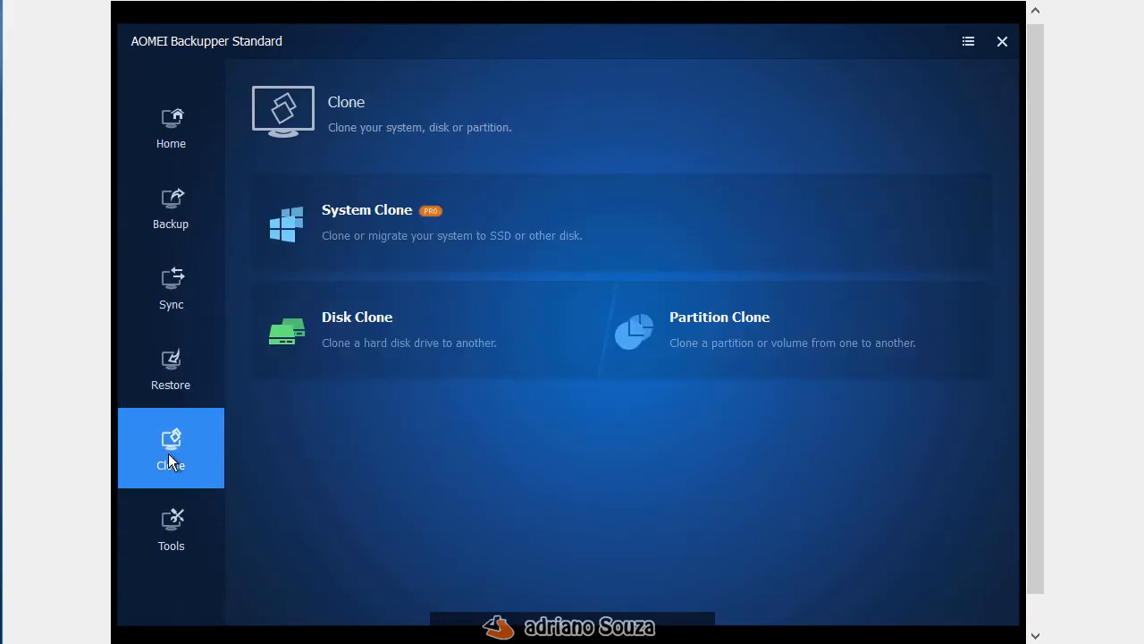
left_click(326, 322)
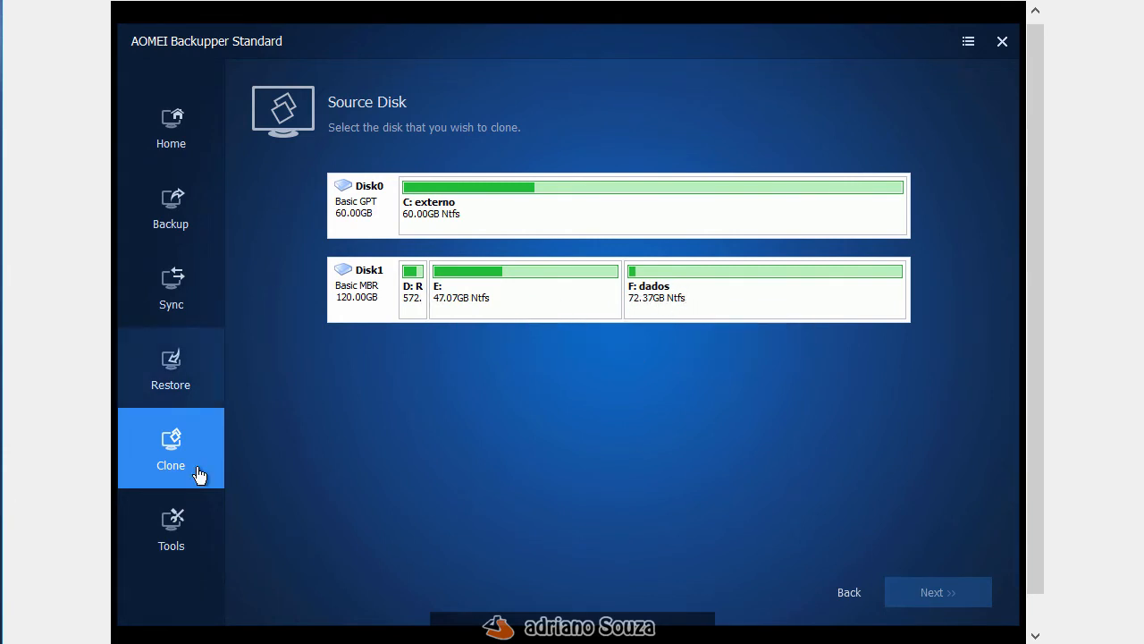
Restore the whole system backup from BackupW10_14-03-2021.adi onto the E: and D: destination partitions.
left_click(158, 370)
left_click(754, 387)
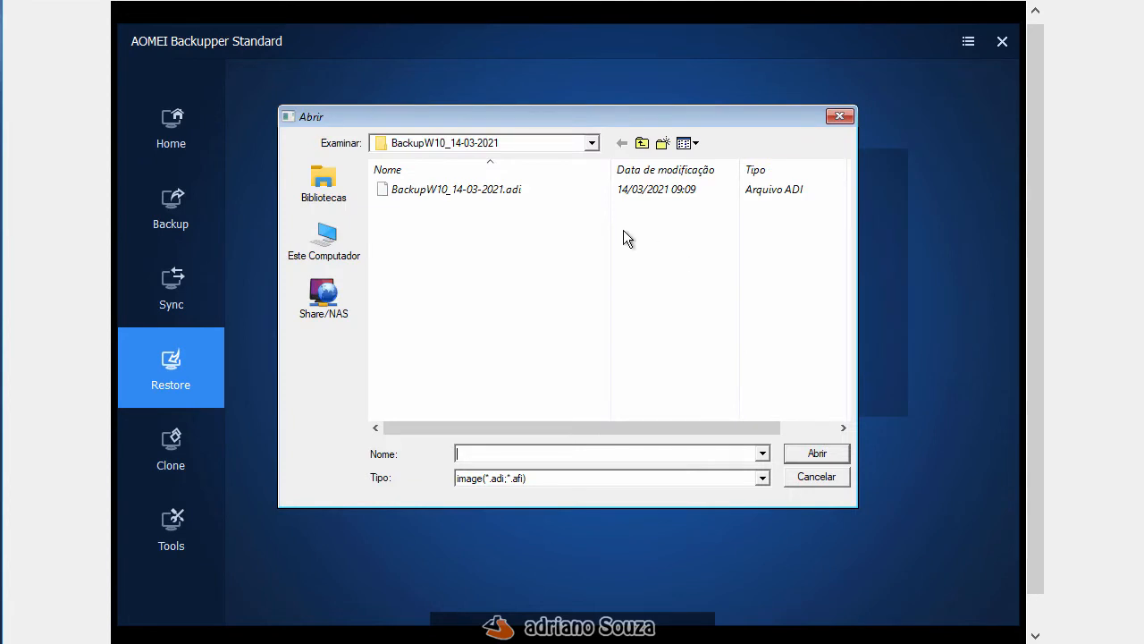
double_click(474, 190)
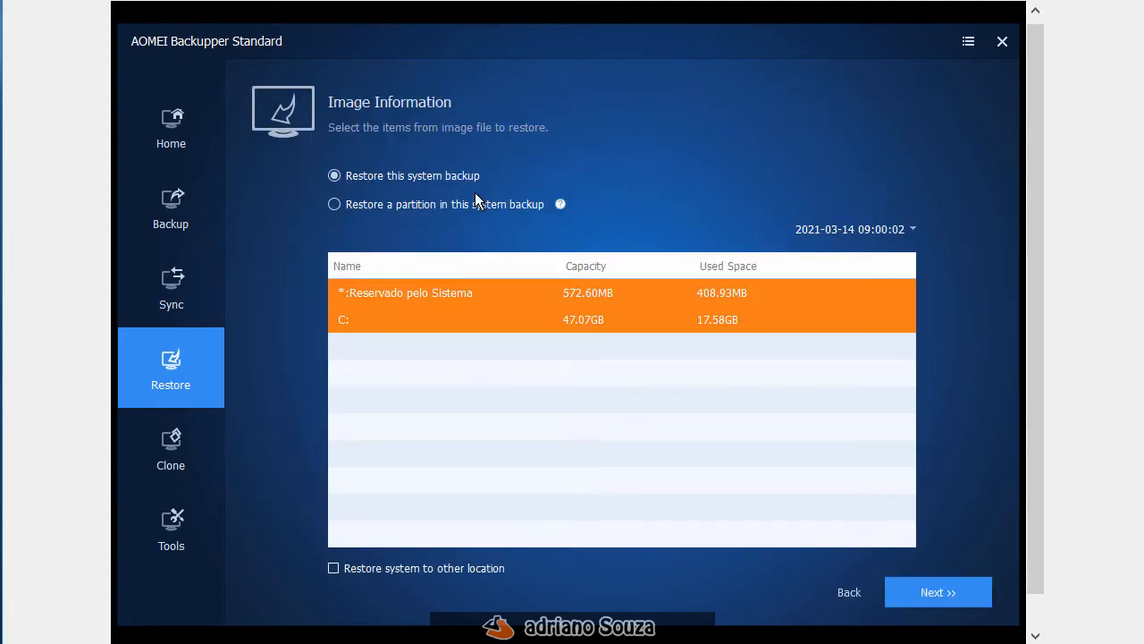
left_click(920, 589)
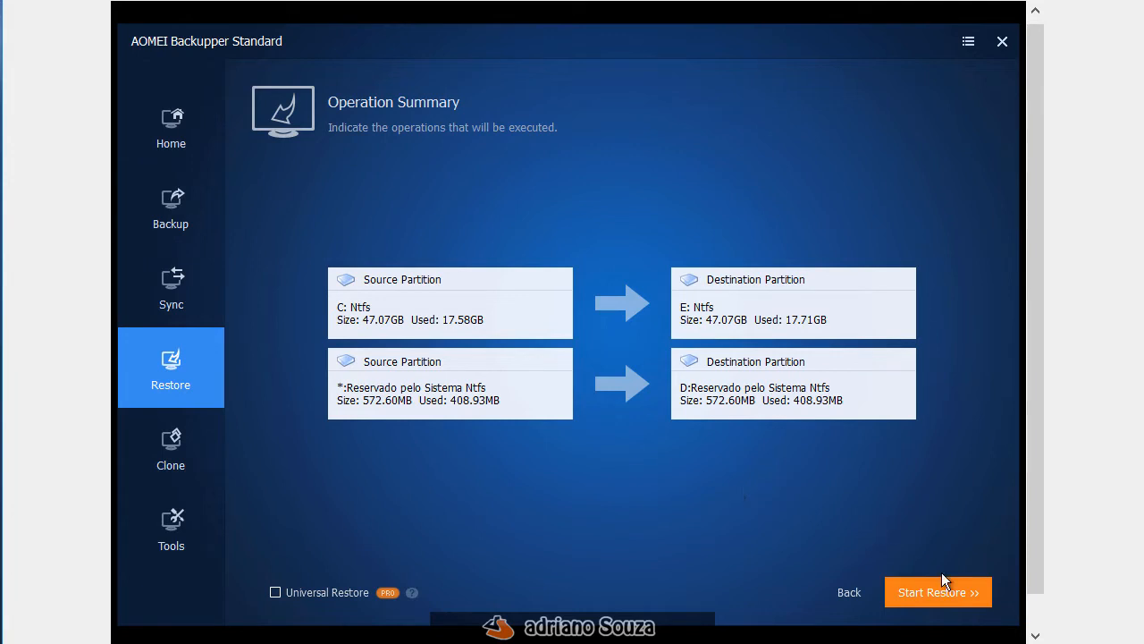
left_click(892, 592)
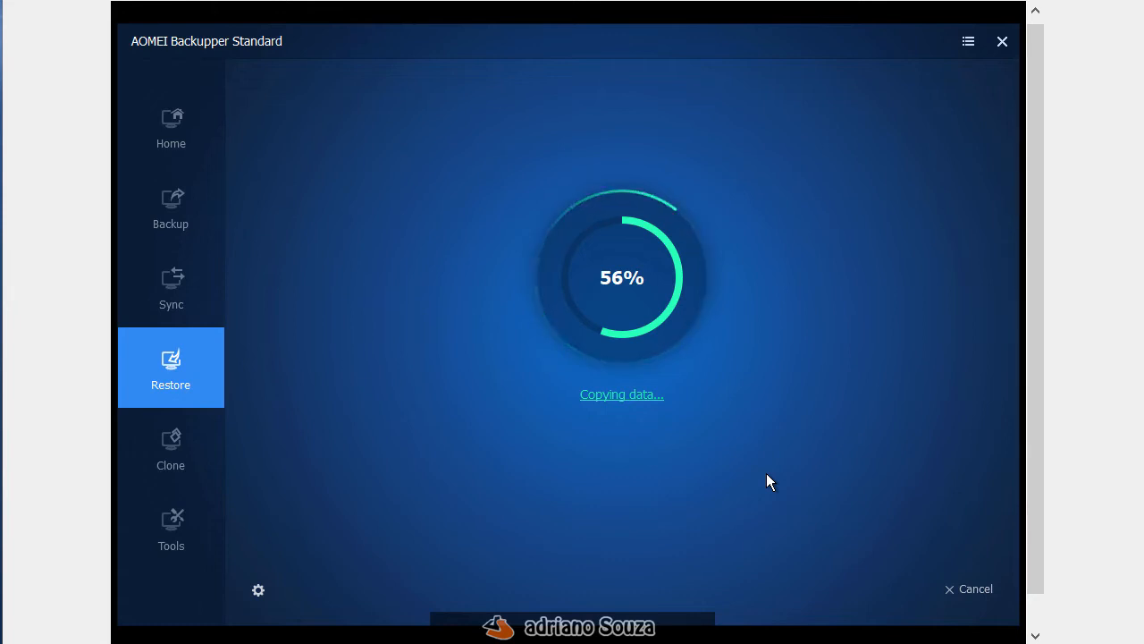
View the detailed restore log, return to the progress display, and finish the restore once it completes.
left_click(622, 400)
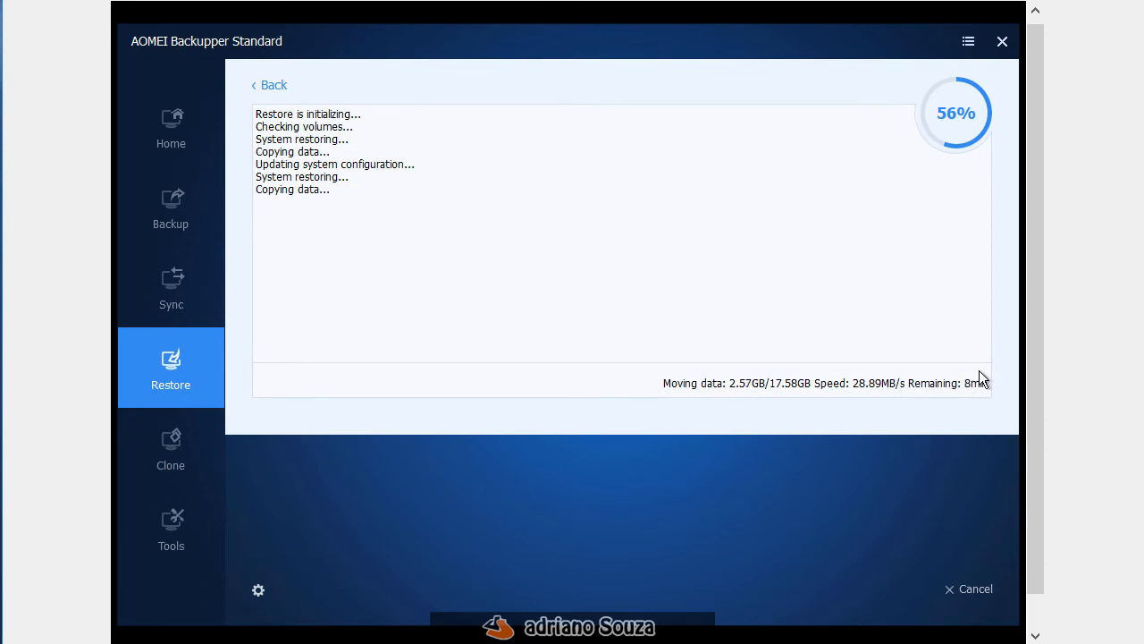
left_click(271, 85)
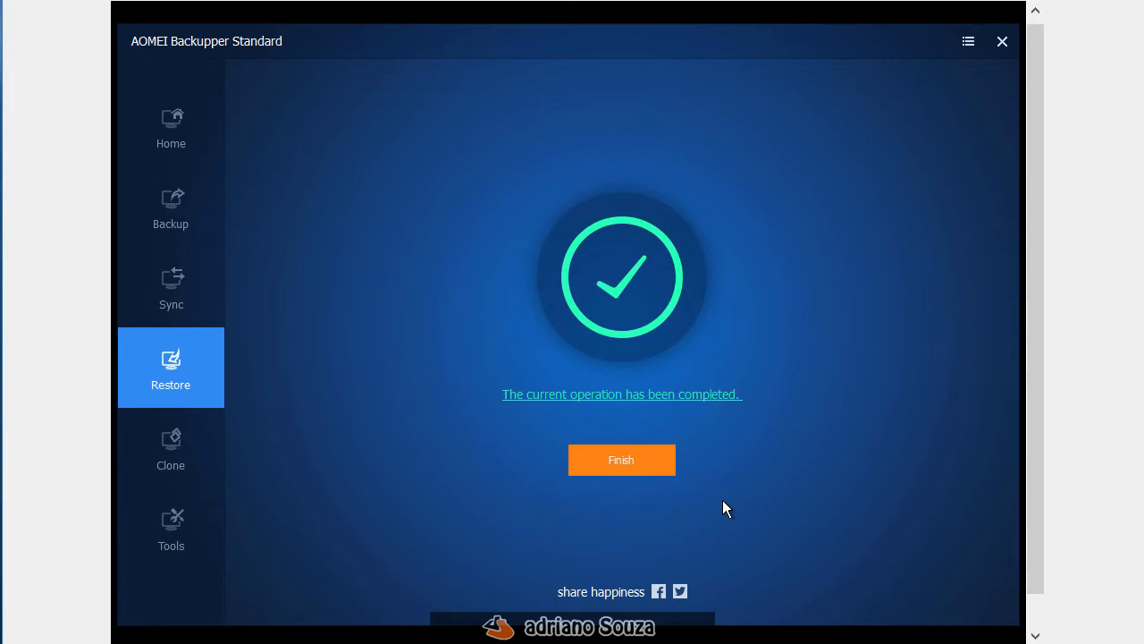
left_click(612, 466)
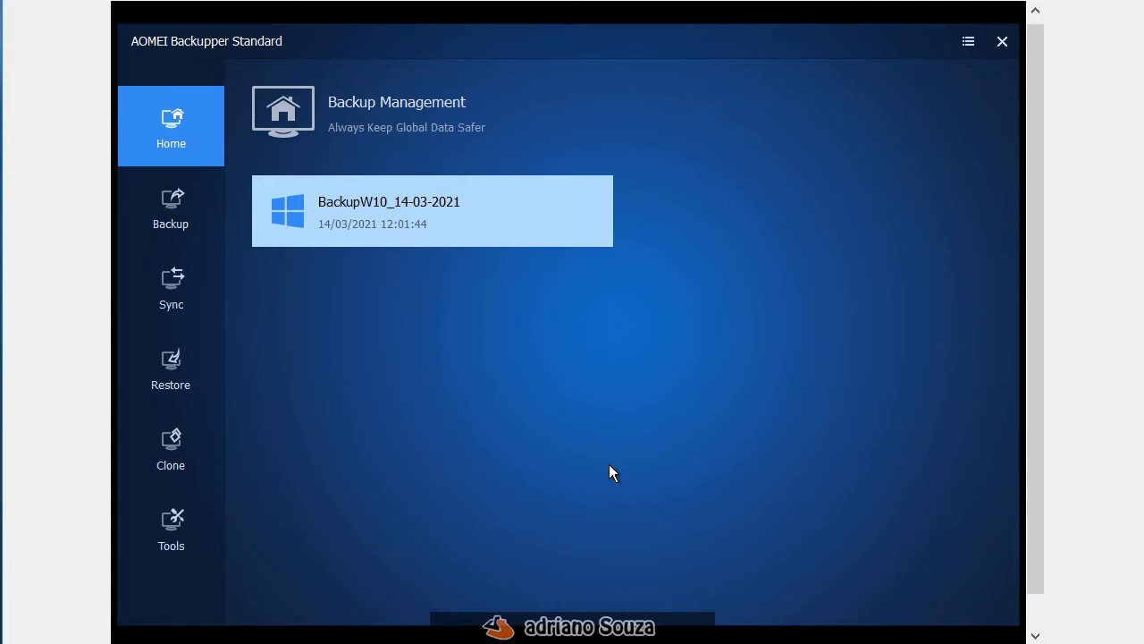
Review the partition layout of Disk0 and Disk1 in the Disk Clone source list.
left_click(172, 447)
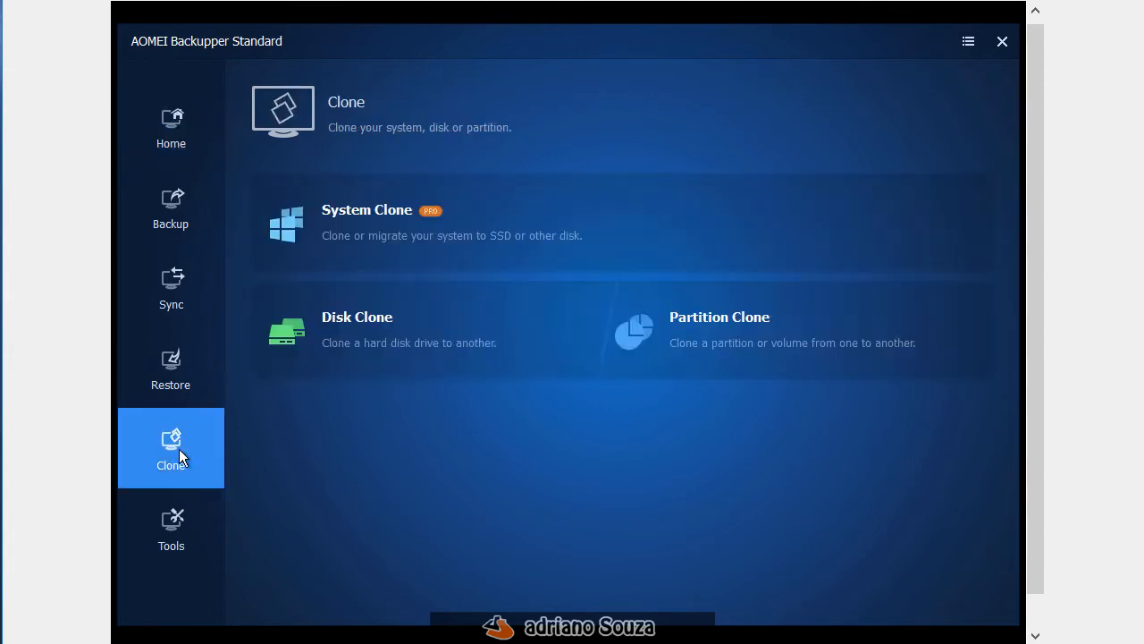
left_click(346, 331)
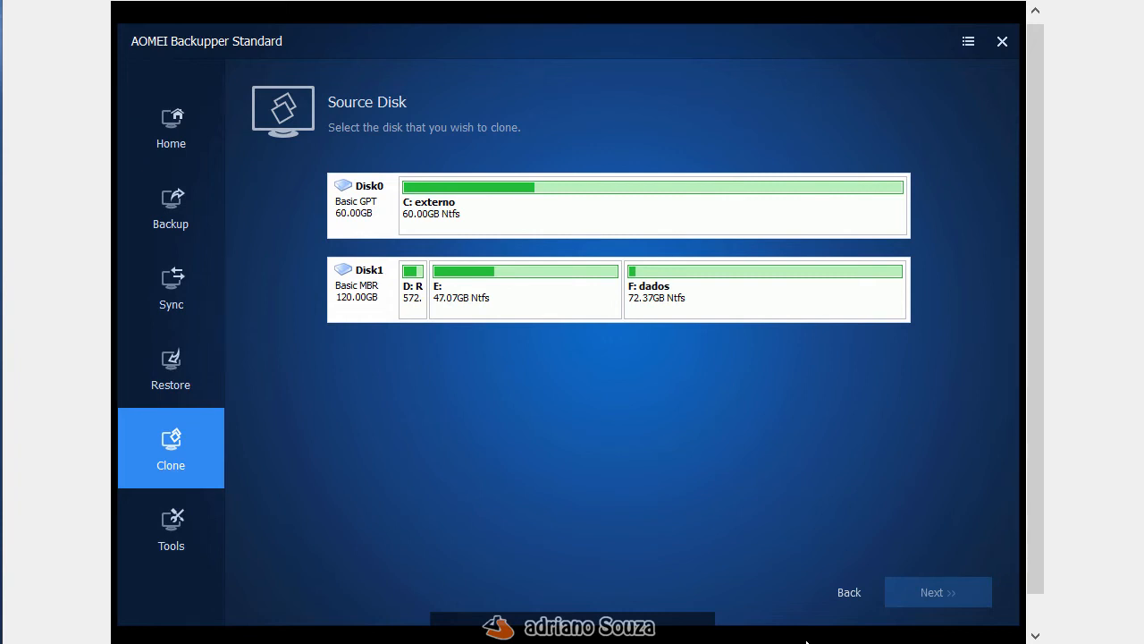
Open the Windows shell command tool, run diskpart with list disk to inspect the disks, and close the console.
left_click(209, 539)
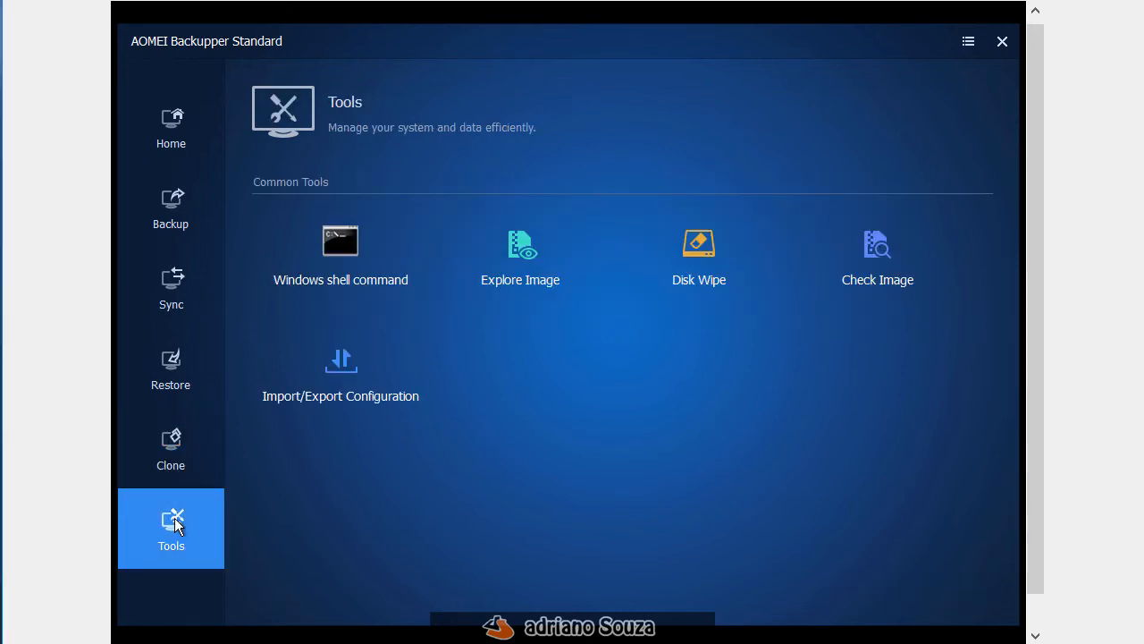
left_click(318, 242)
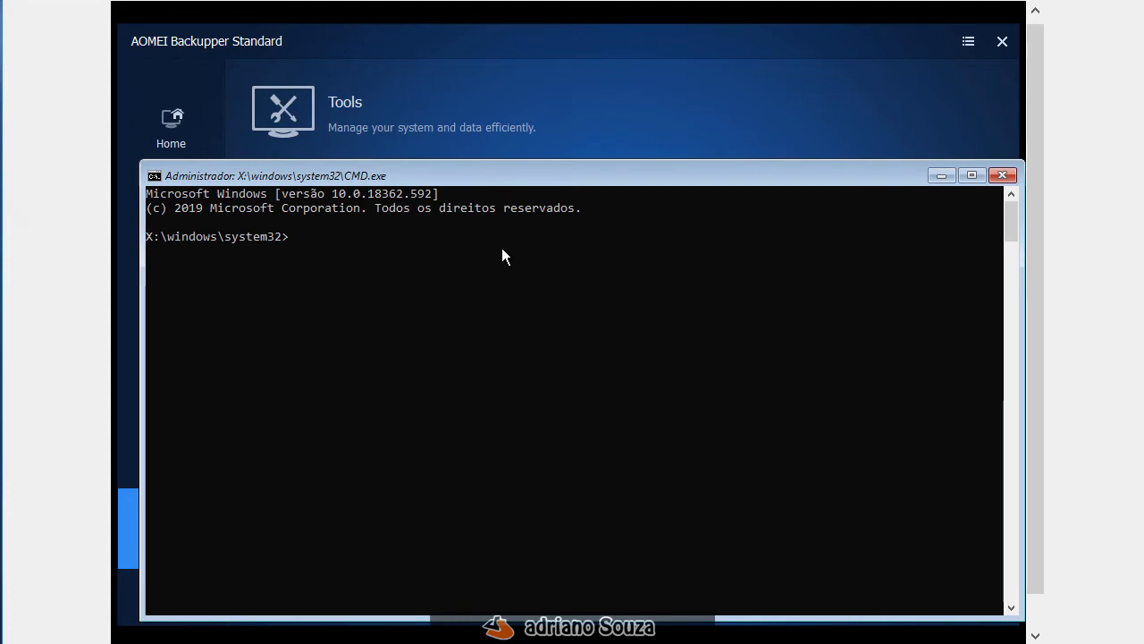
type("diskp")
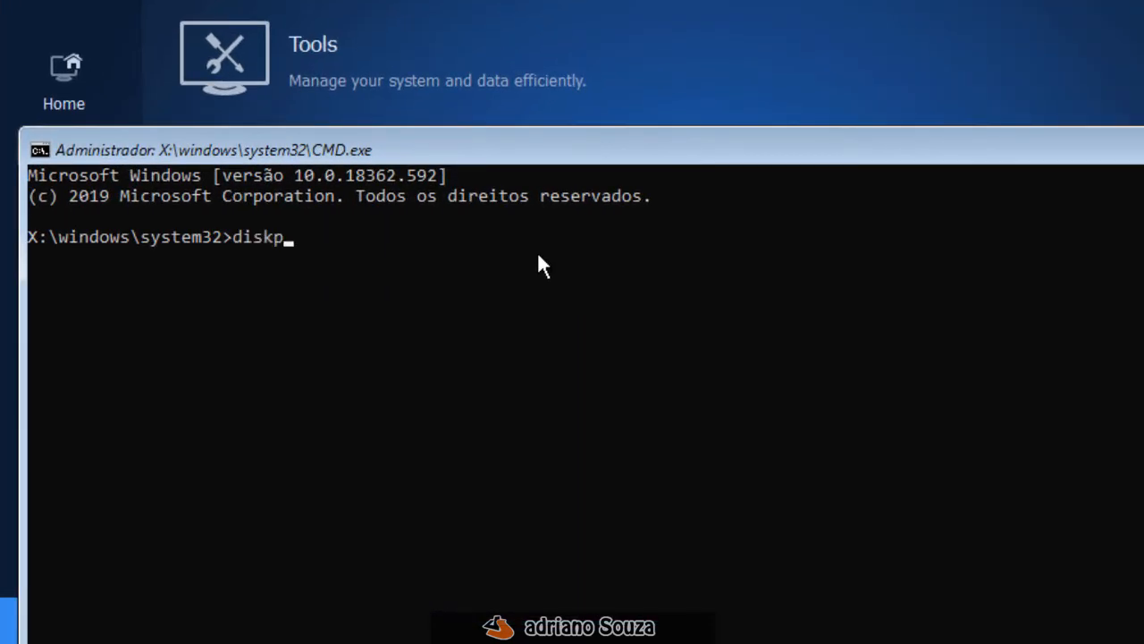
type("art")
key("Return")
type("list")
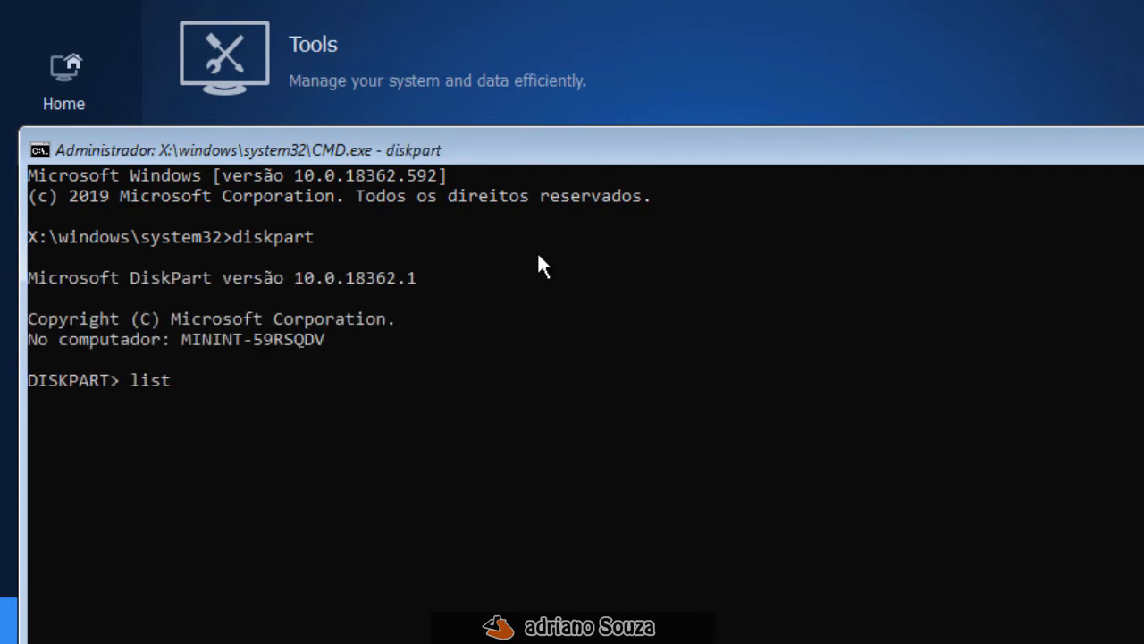
type(" disk")
key("Return")
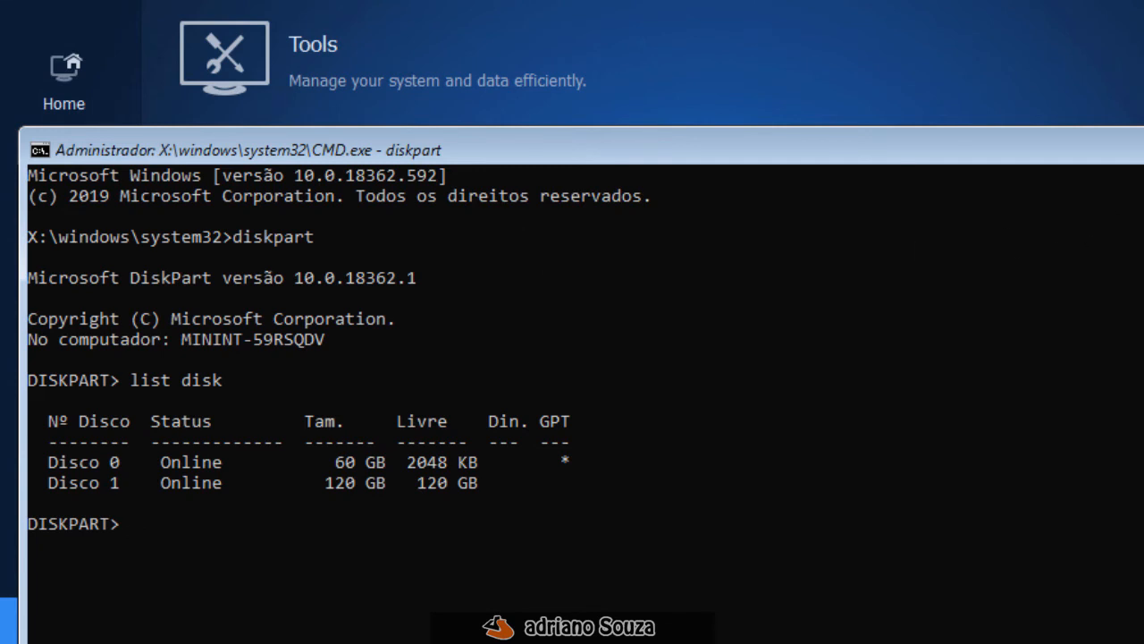
left_click(1143, 145)
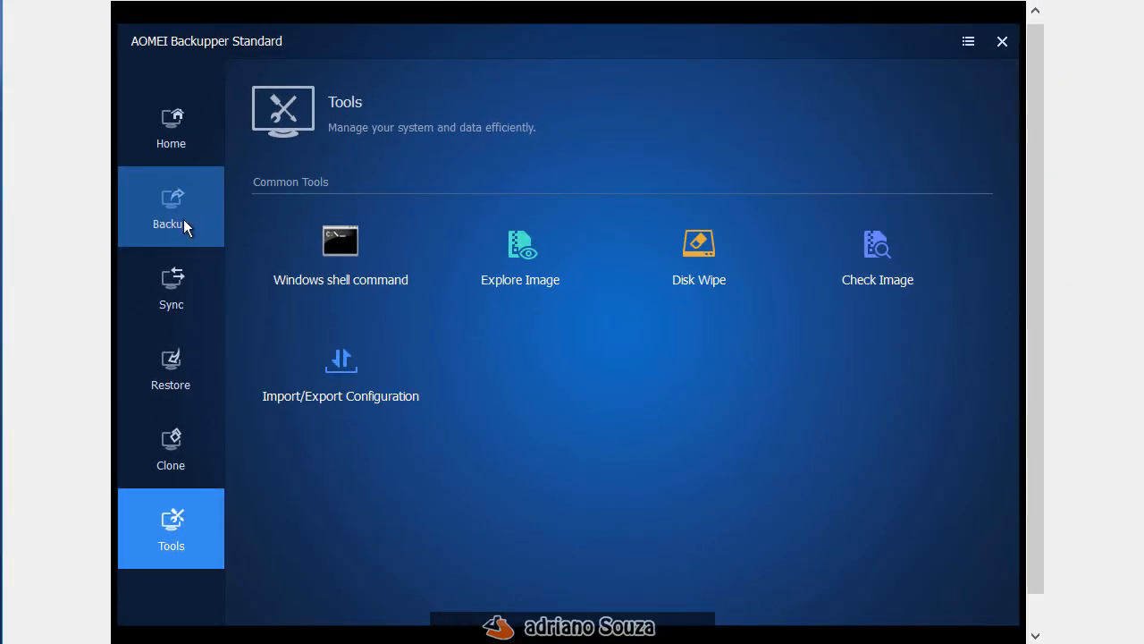
Refresh the disk information and recheck the layout of Disk1 in the Disk Clone source list.
left_click(968, 41)
left_click(920, 85)
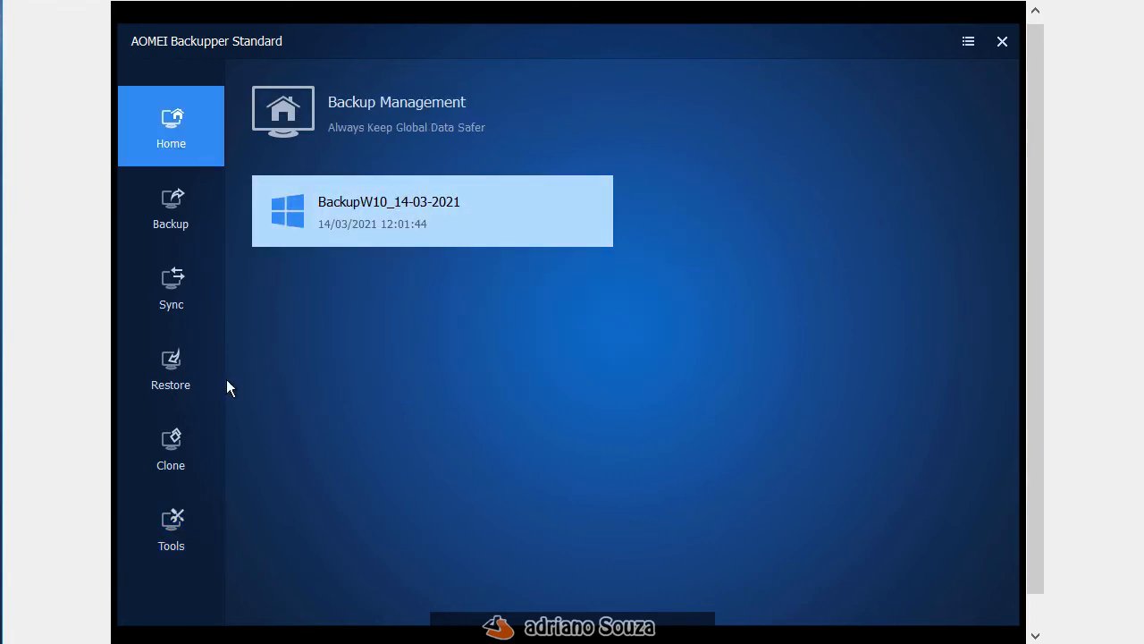
left_click(183, 452)
left_click(381, 339)
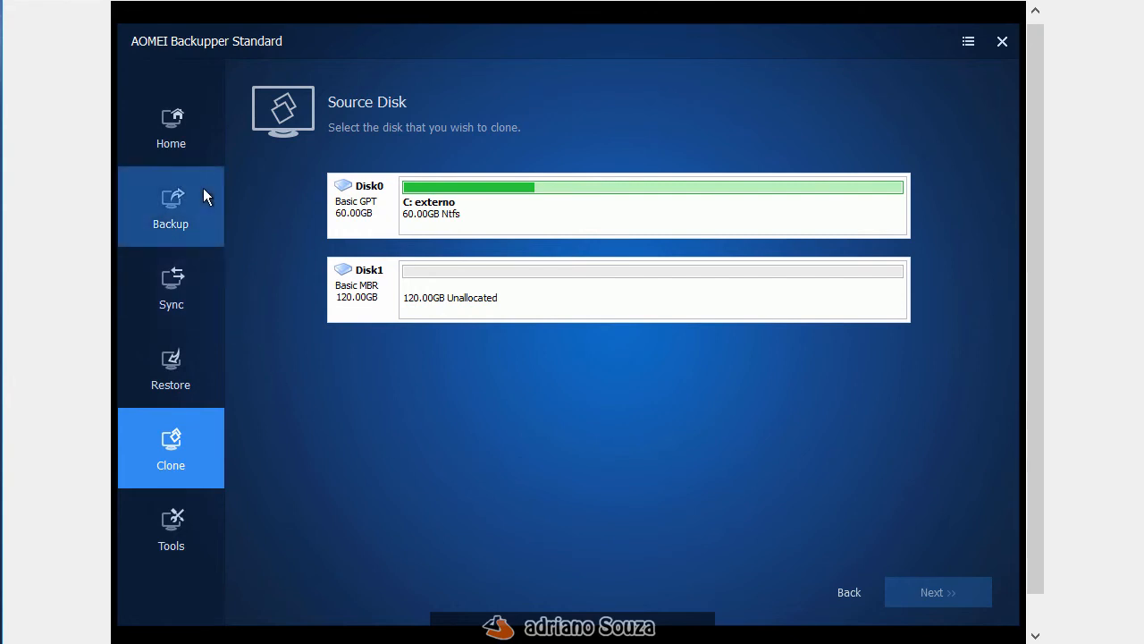
Load the system backup image BackupW10_14-03-2021.adi for restoring from the BackupW10_14-03-2021 folder on the externo (C:) drive.
left_click(173, 369)
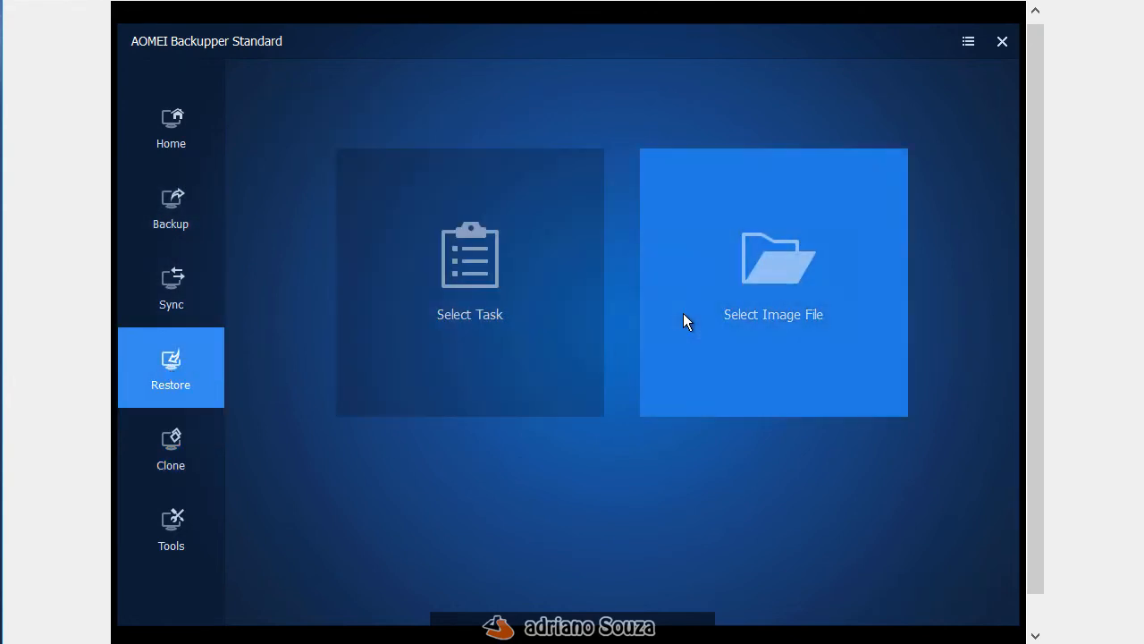
left_click(683, 313)
left_click(463, 192)
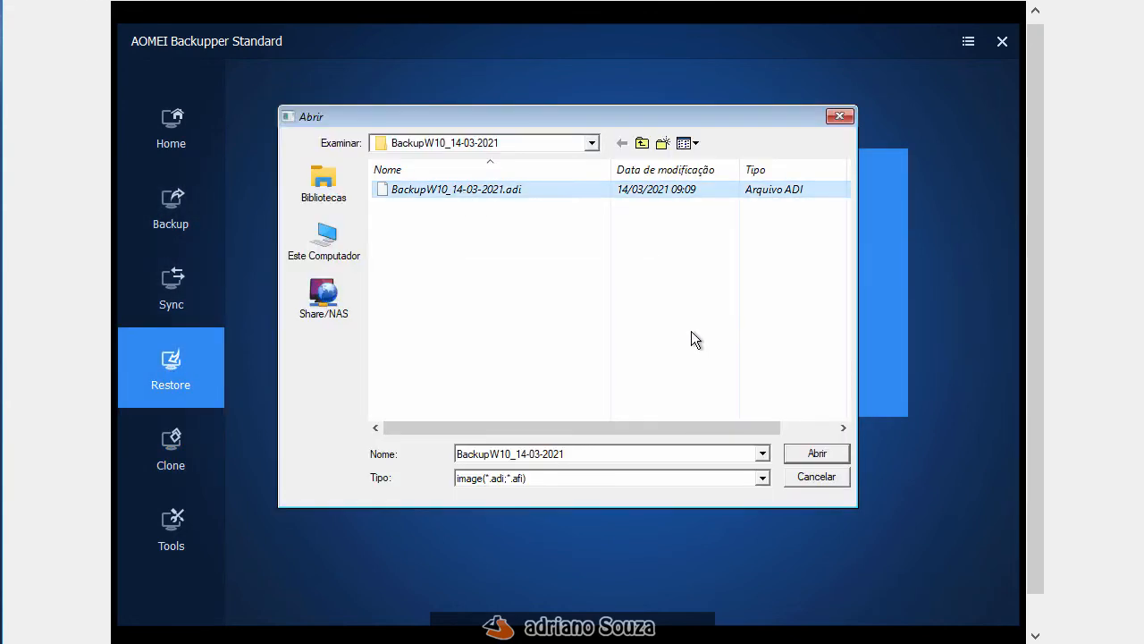
left_click(342, 251)
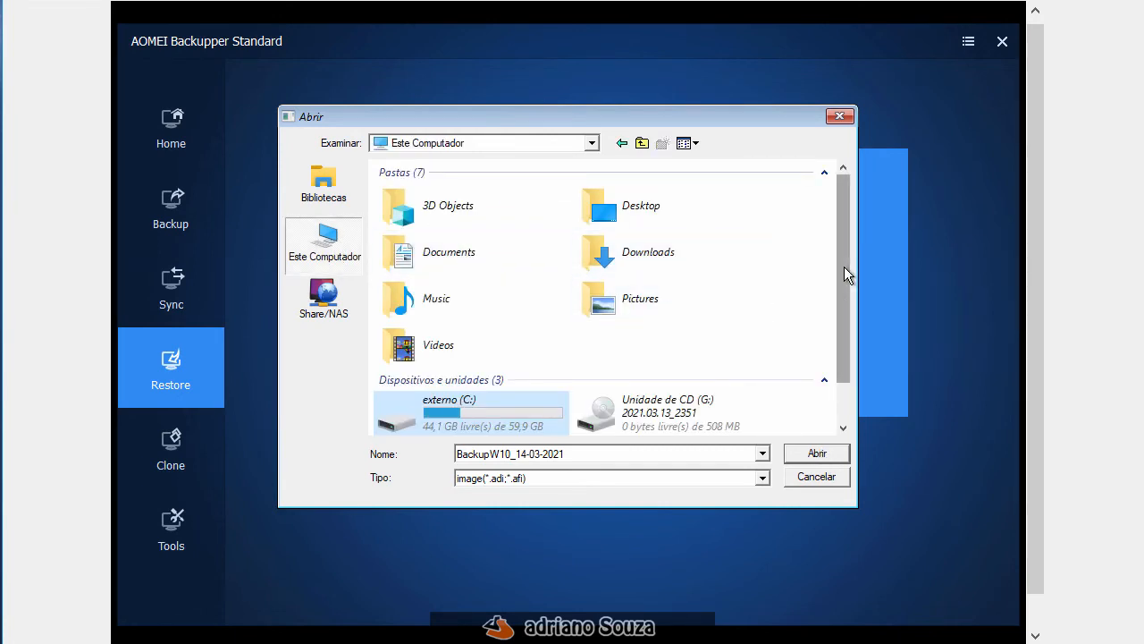
scroll(844, 267, "down", 1)
double_click(510, 349)
left_click(480, 190)
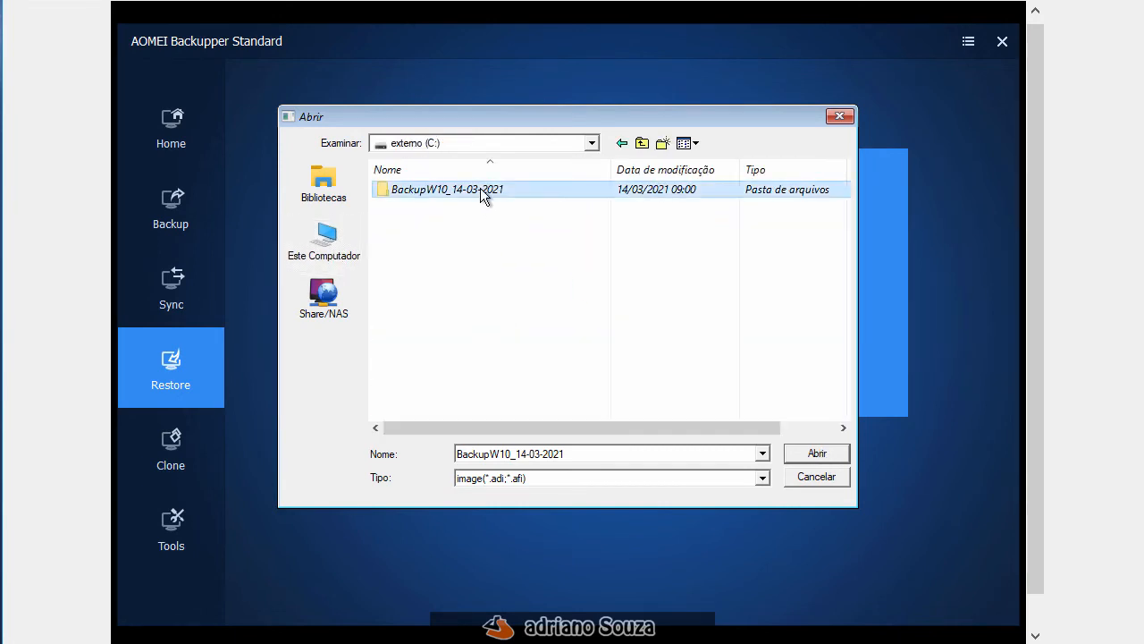
double_click(480, 190)
double_click(480, 189)
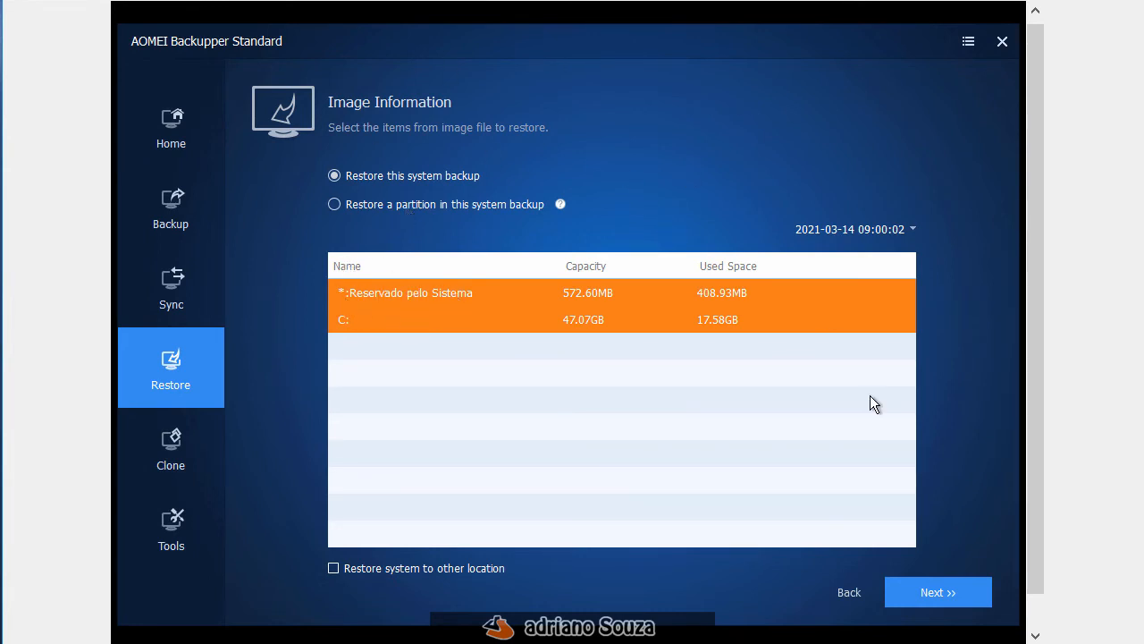
Restore the whole system backup to the 120.00GB unallocated space on Disk1 and finish once the operation completes.
left_click(907, 597)
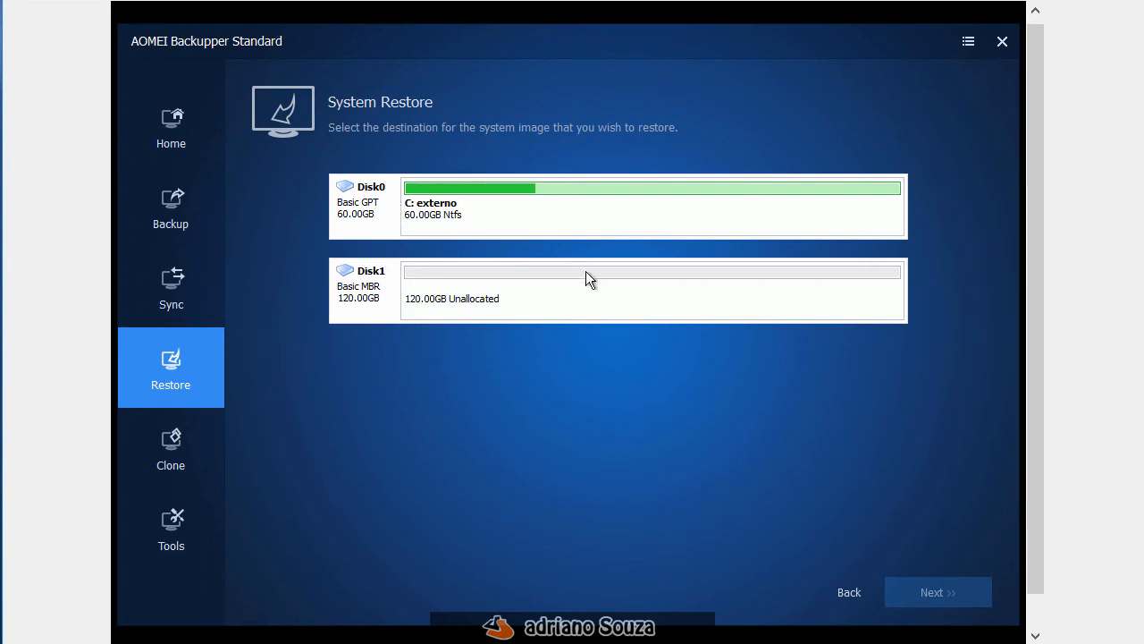
left_click(470, 298)
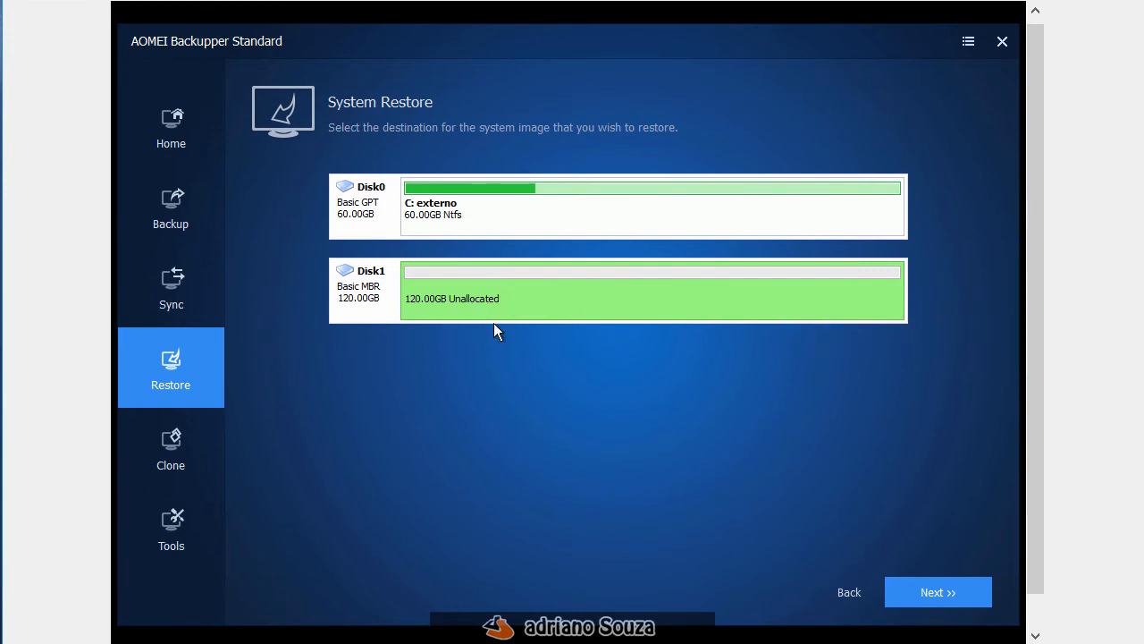
left_click(919, 591)
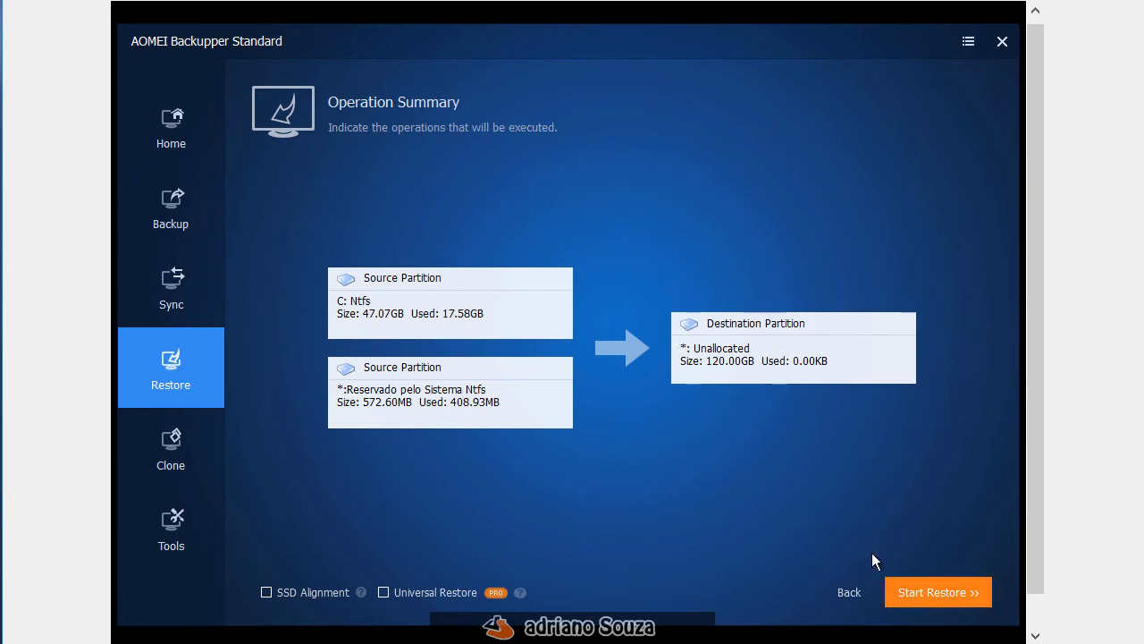
left_click(900, 592)
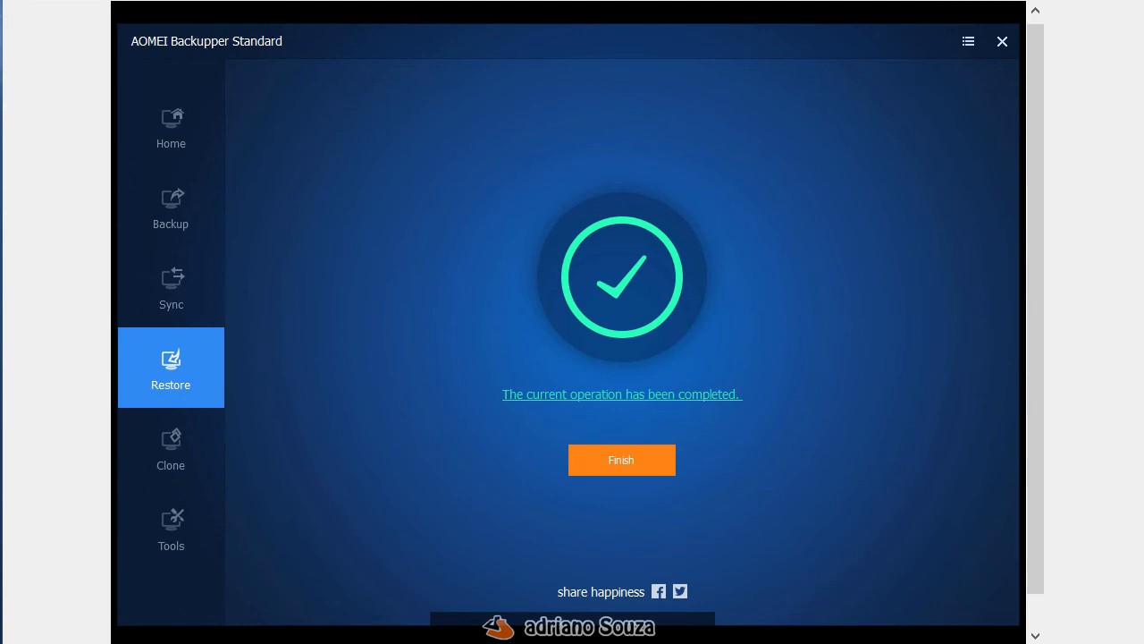
left_click(619, 462)
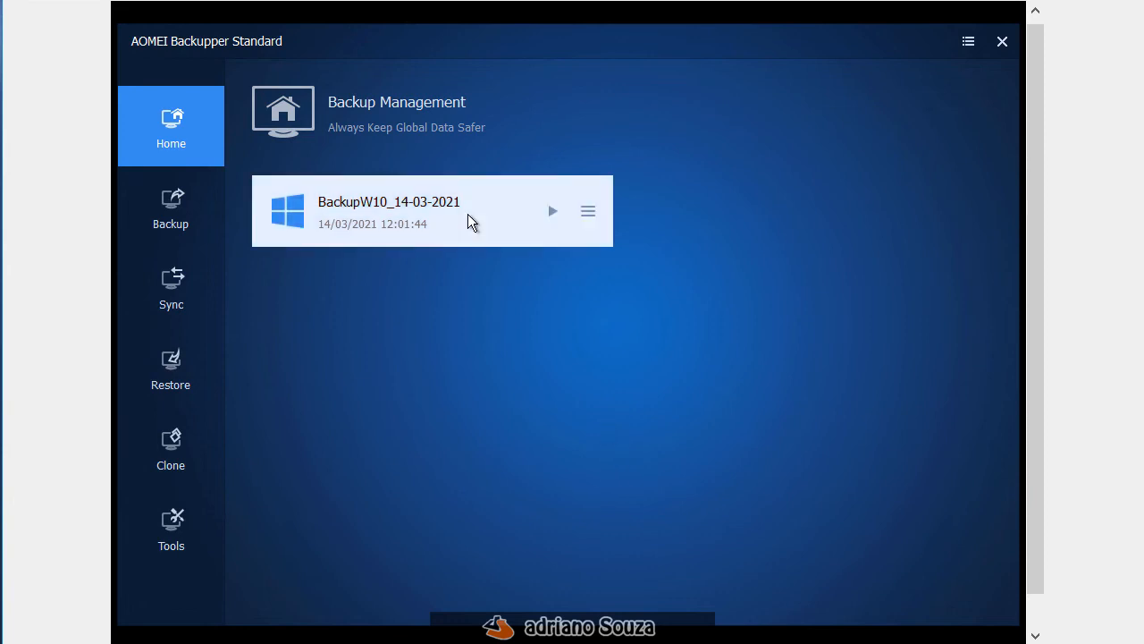
Check the restored partitions and remaining unallocated space of Disk1 in the Disk Clone source list.
left_click(376, 335)
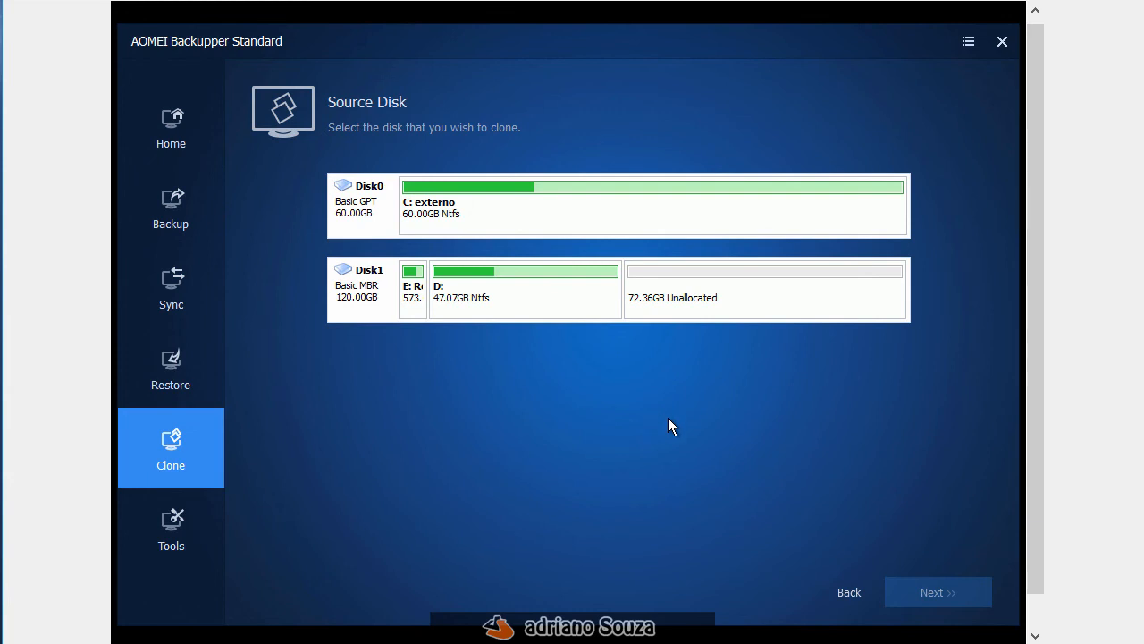
mouse_move(698, 295)
mouse_move(737, 292)
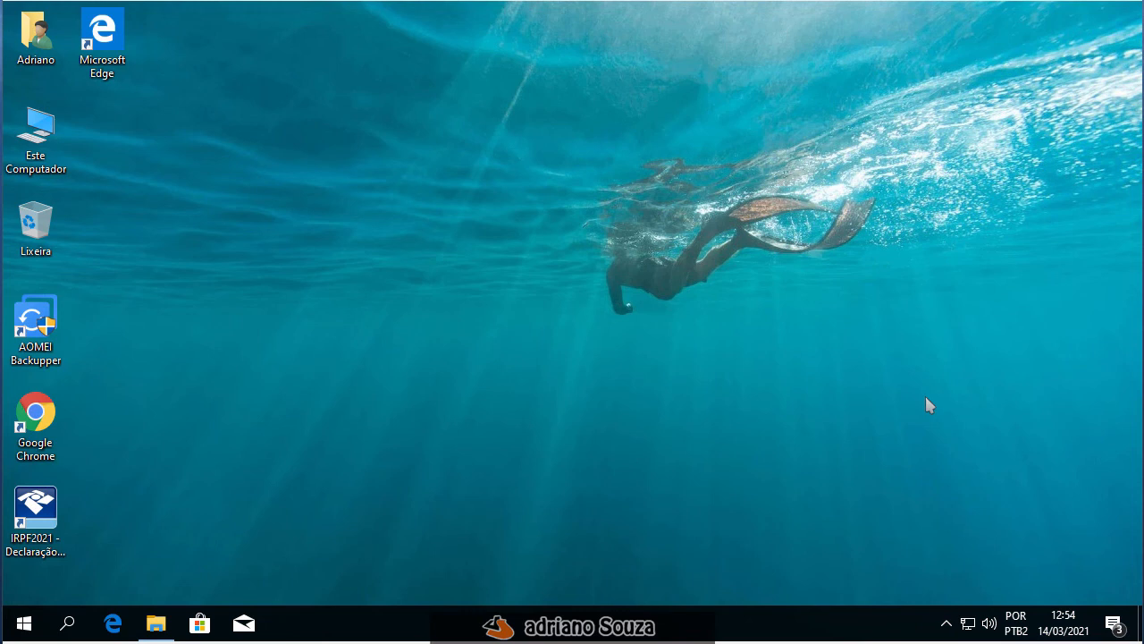
In the restored Windows, open Este Computador and inspect the Disco Local (C:) and externo (D:) drives.
left_click(155, 623)
left_click(402, 221)
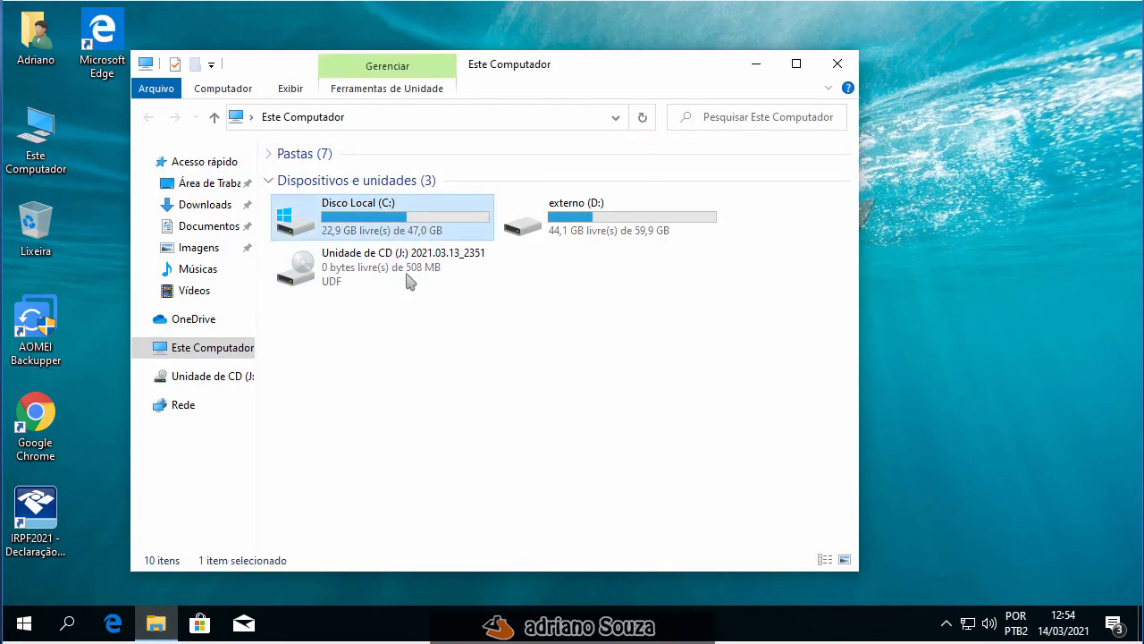
left_click(482, 341)
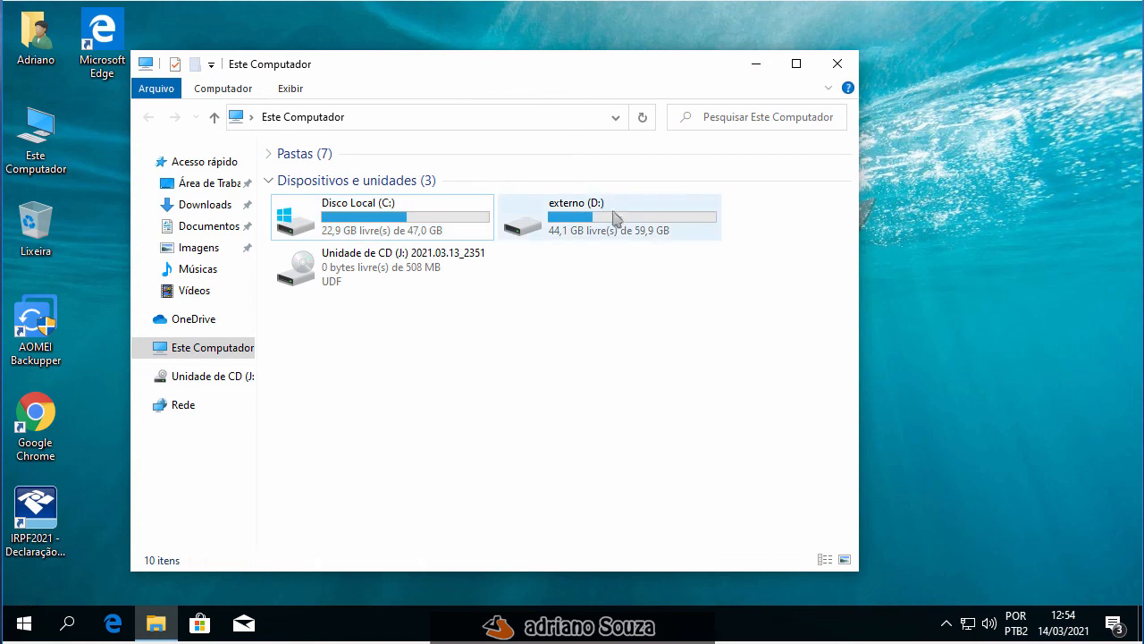
double_click(608, 231)
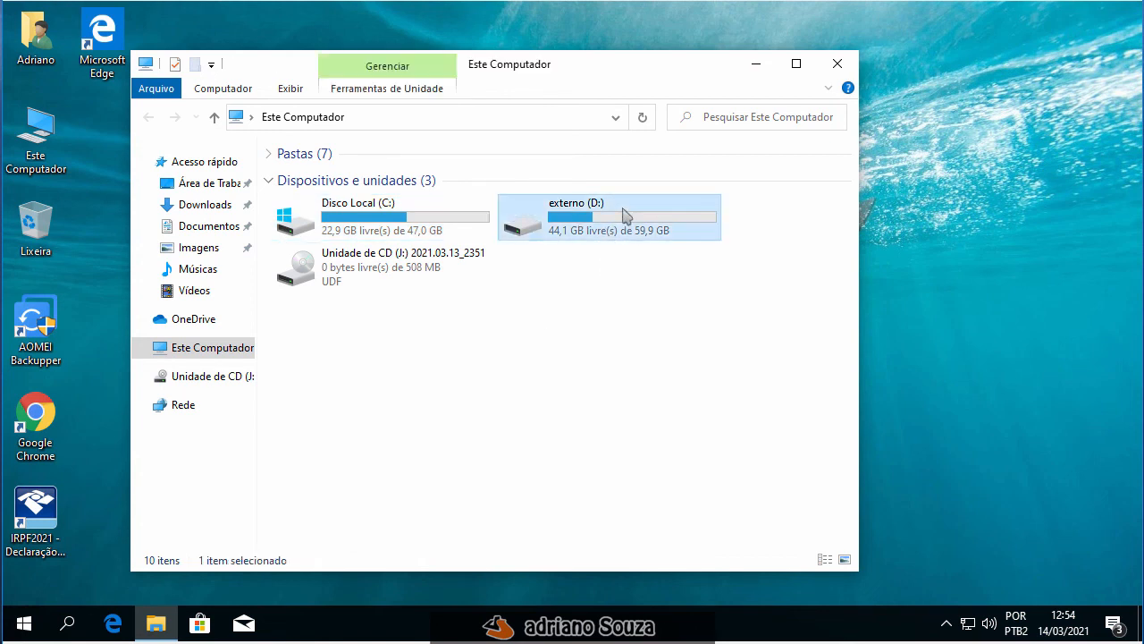
left_click(150, 118)
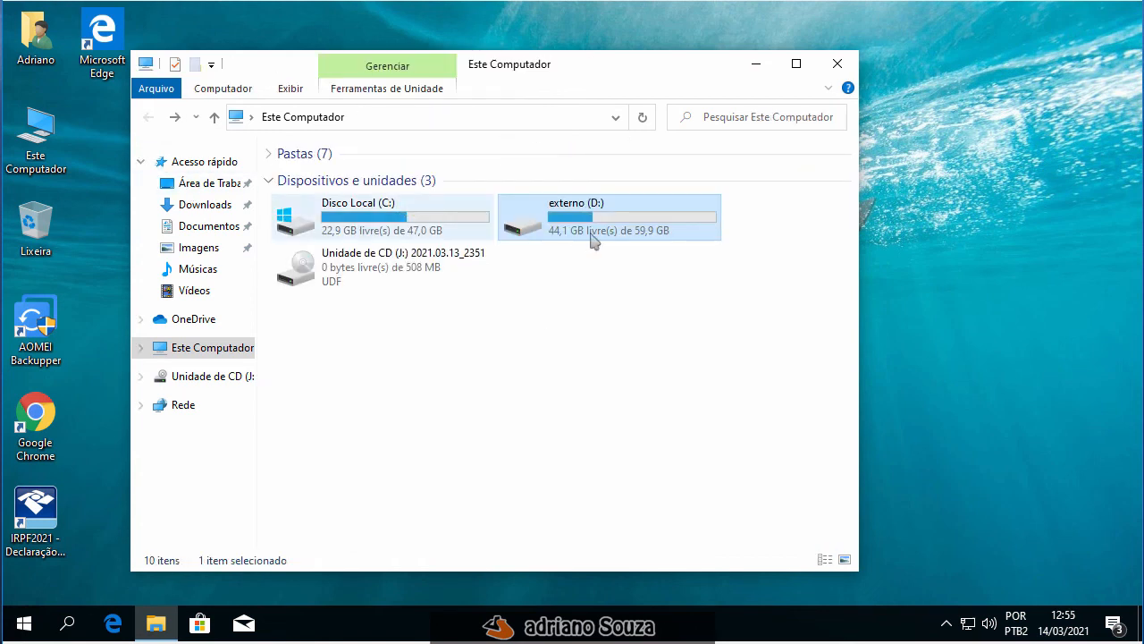
left_click(355, 223)
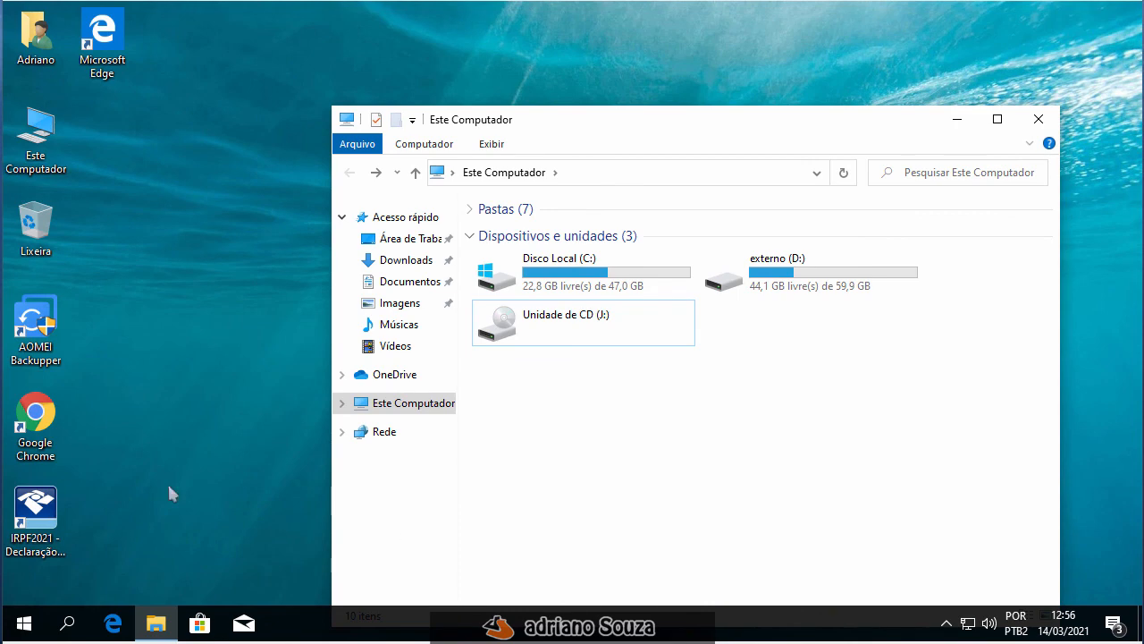
Search Windows for "gerenci", open Gerenciamento do computador, and show its Gerenciamento de disco section.
left_click(67, 623)
type("gerenci")
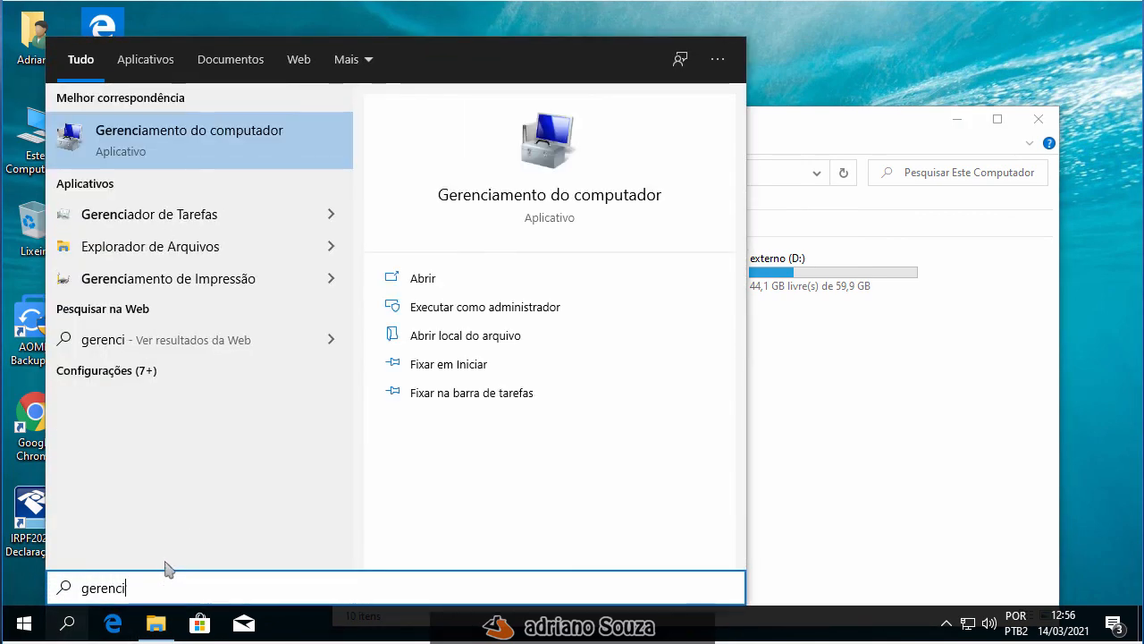
left_click(243, 143)
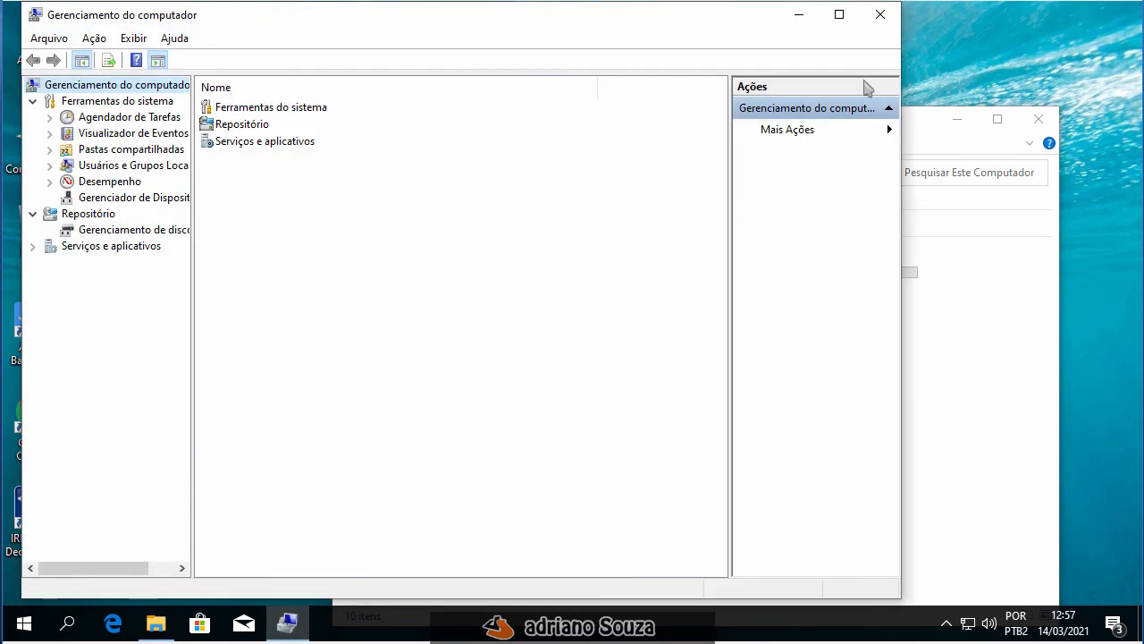
left_click_drag(224, 216, 234, 224)
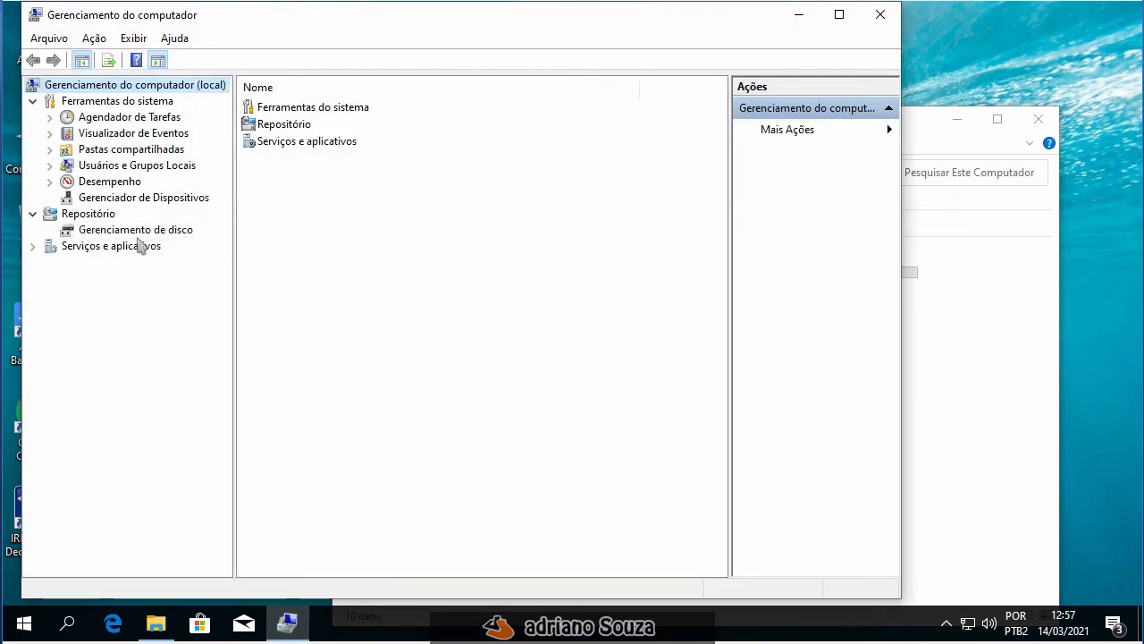
left_click(135, 230)
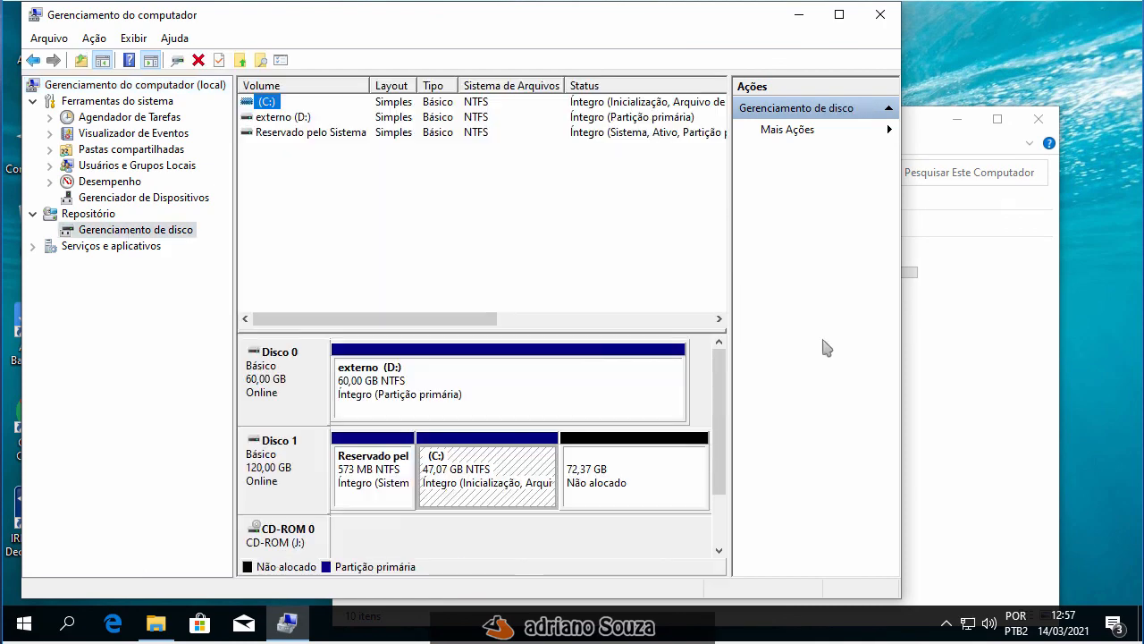
Enlarge the graphical disk view and examine the partitions of Disco 0 and Disco 1, including the unallocated space.
left_click_drag(532, 327, 533, 238)
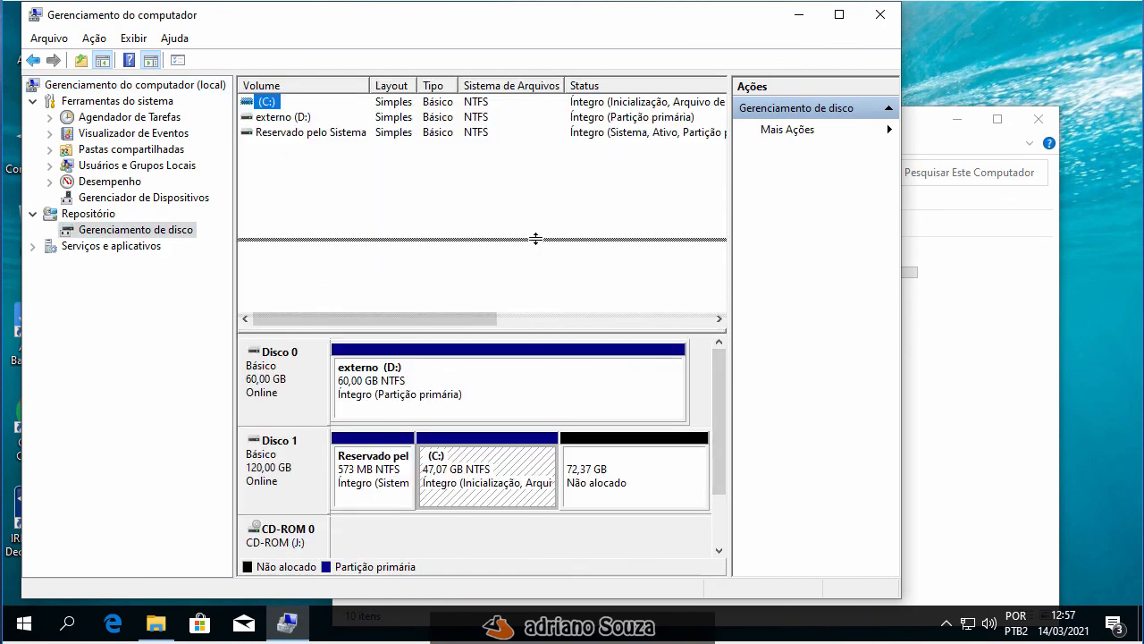
left_click(438, 297)
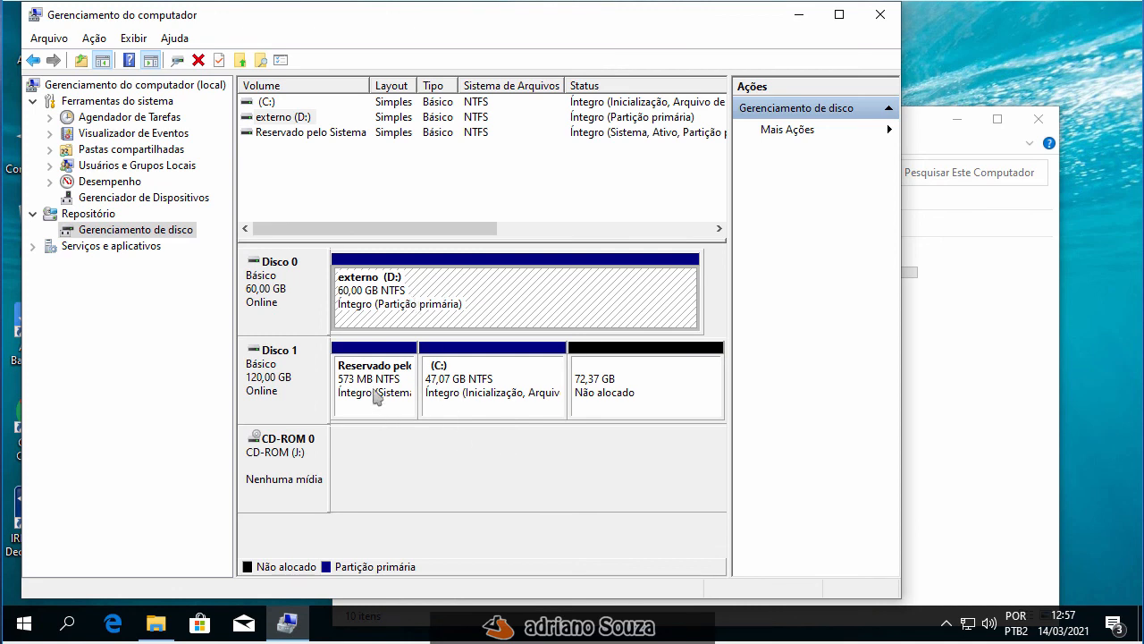
left_click(275, 376)
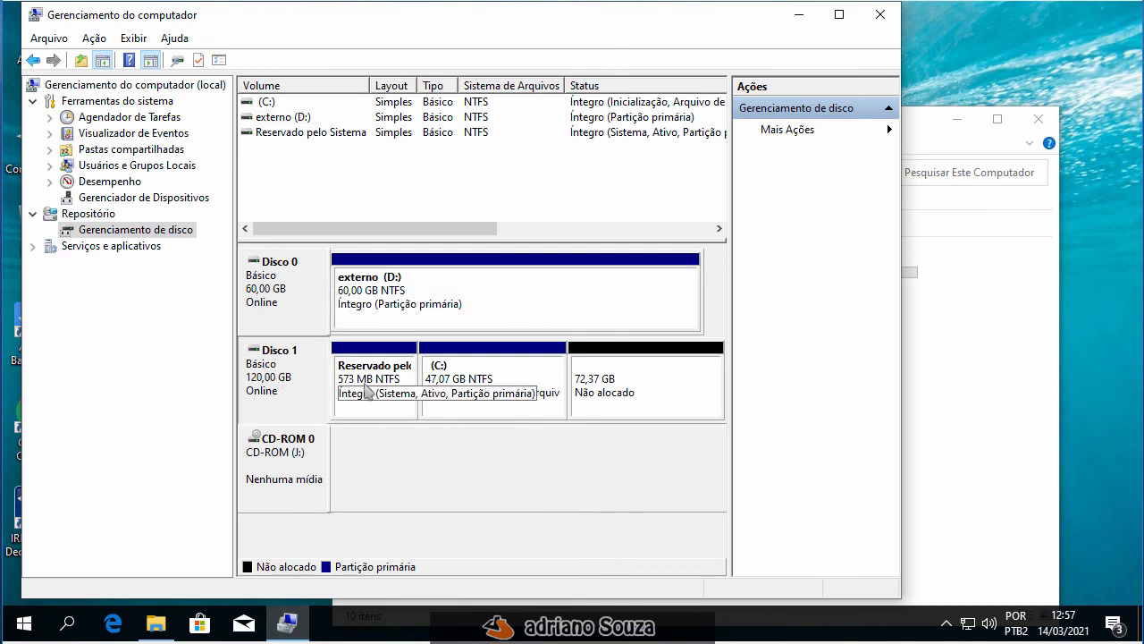
left_click(451, 378)
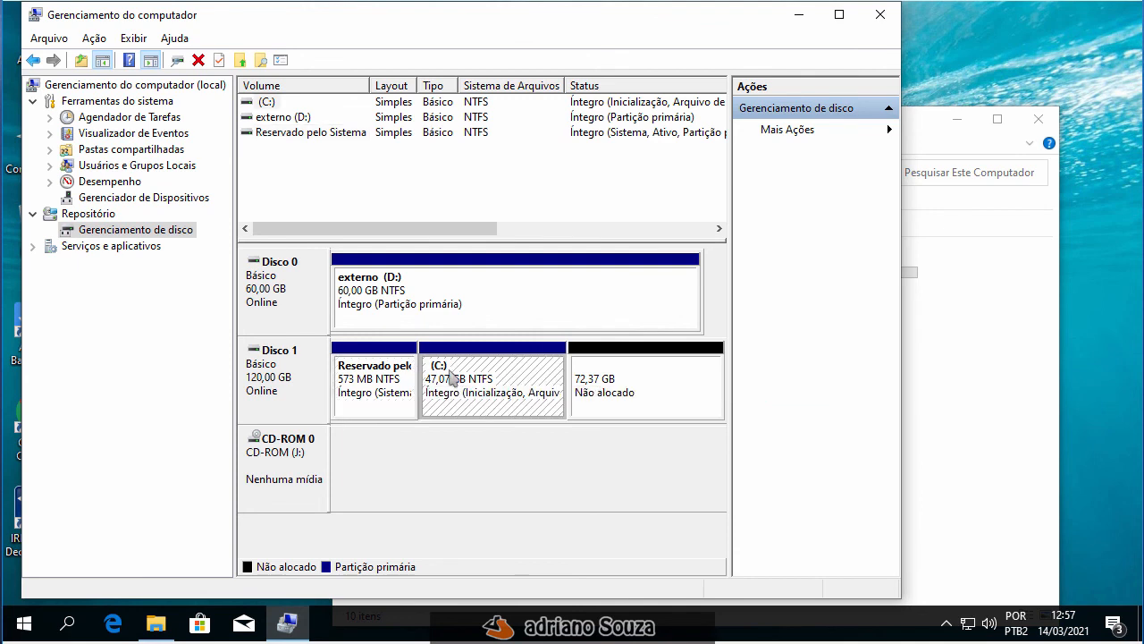
left_click(653, 409)
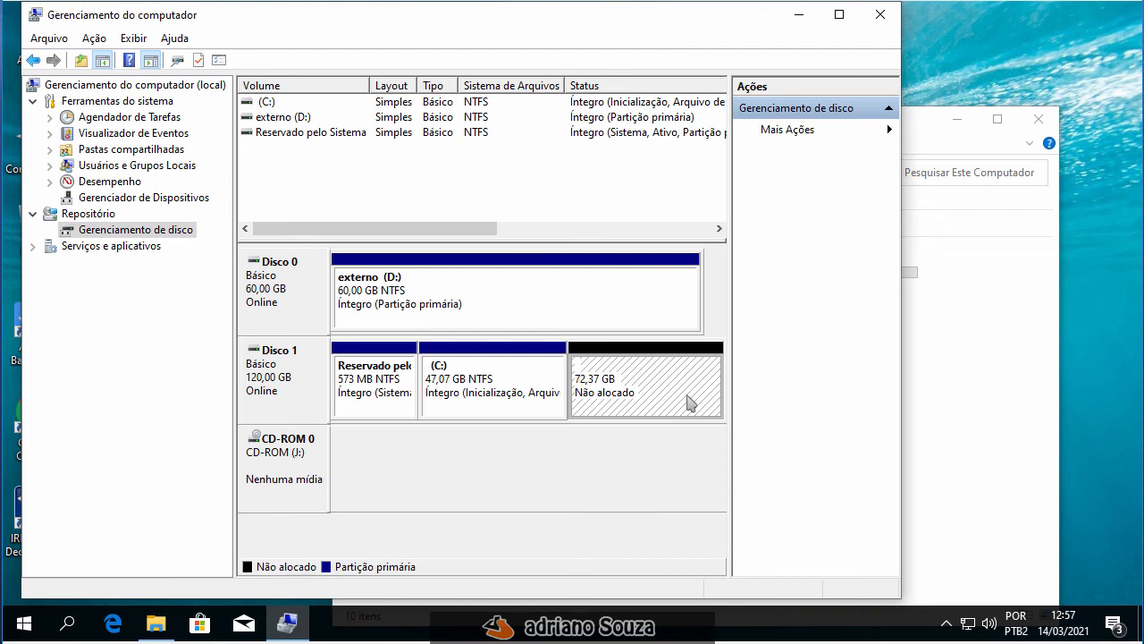
right_click(641, 411)
left_click(676, 419)
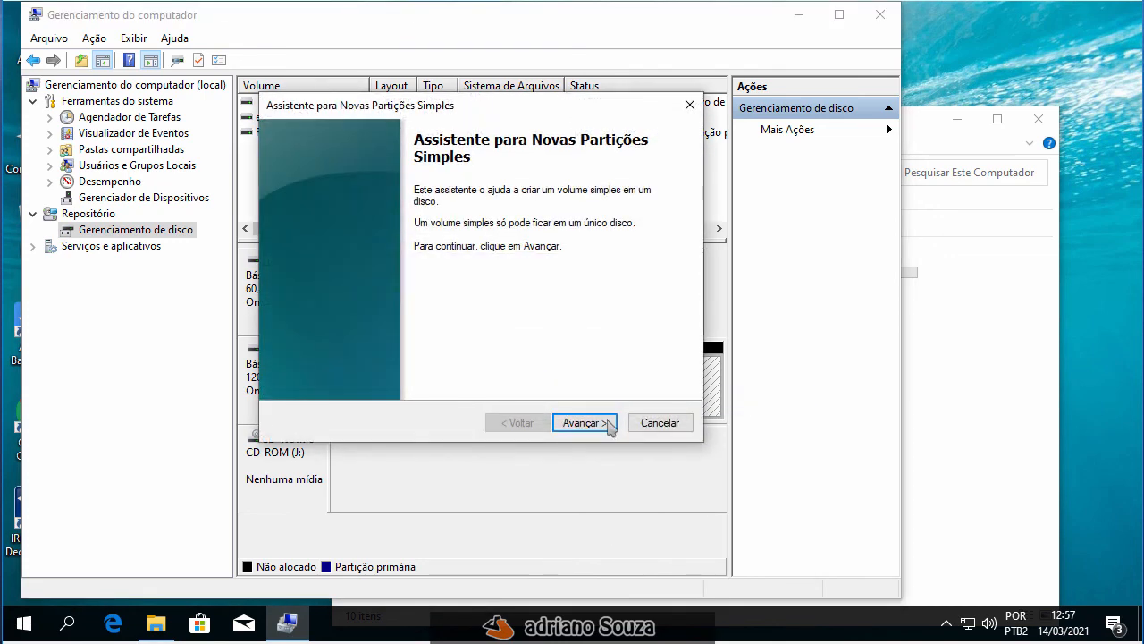
left_click(659, 422)
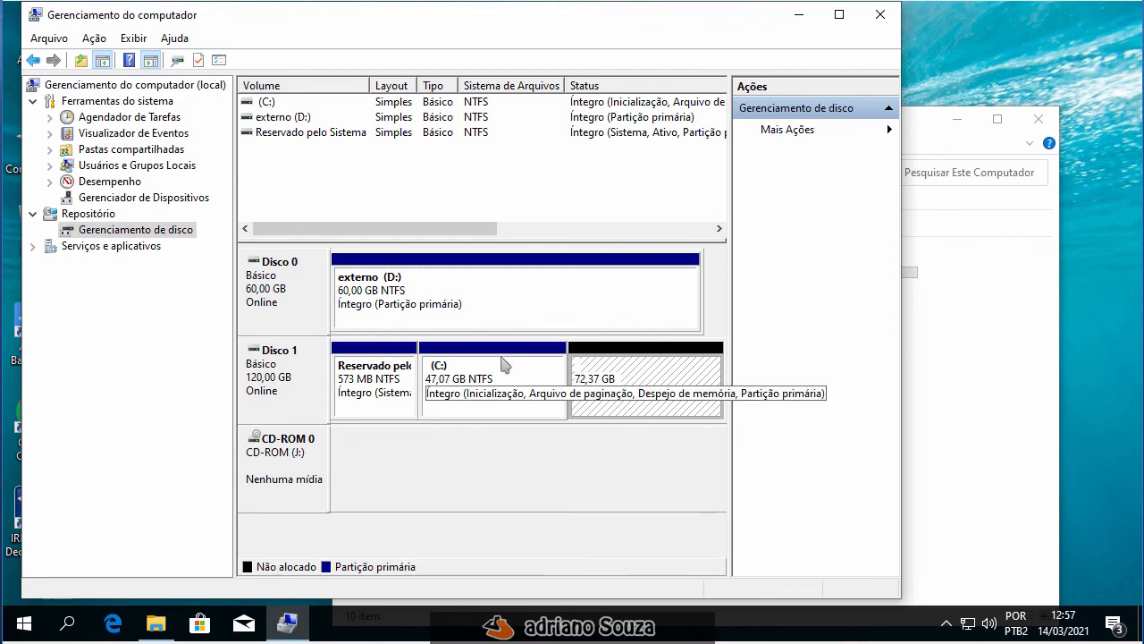
Extend the C: volume on Disco 1 with 74101 MB from the adjacent unallocated space.
right_click(450, 376)
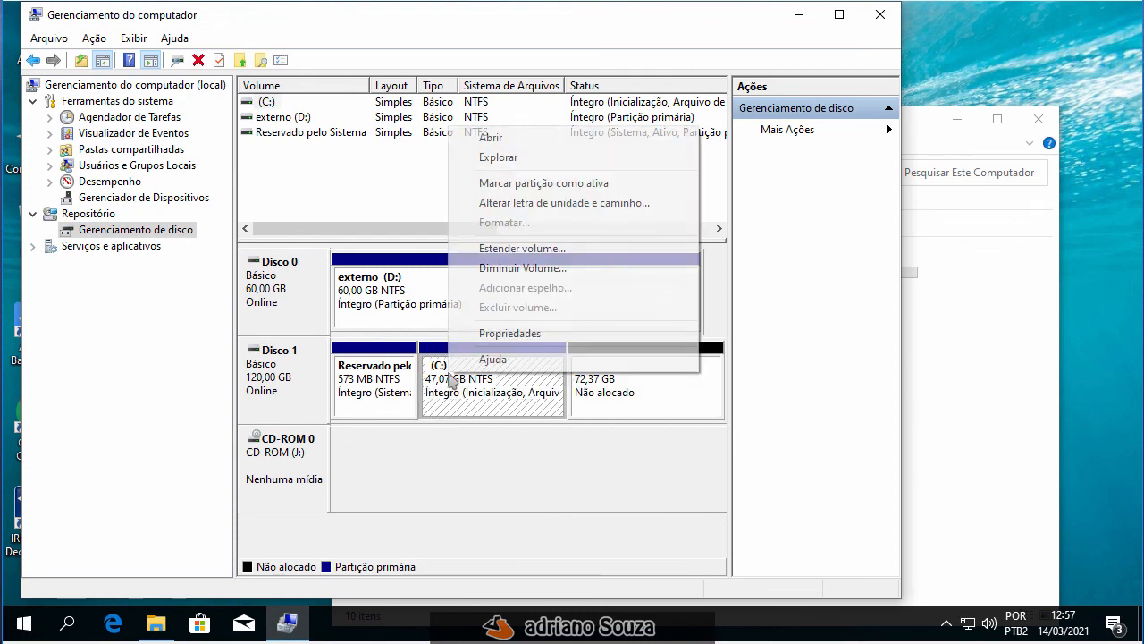
left_click(507, 257)
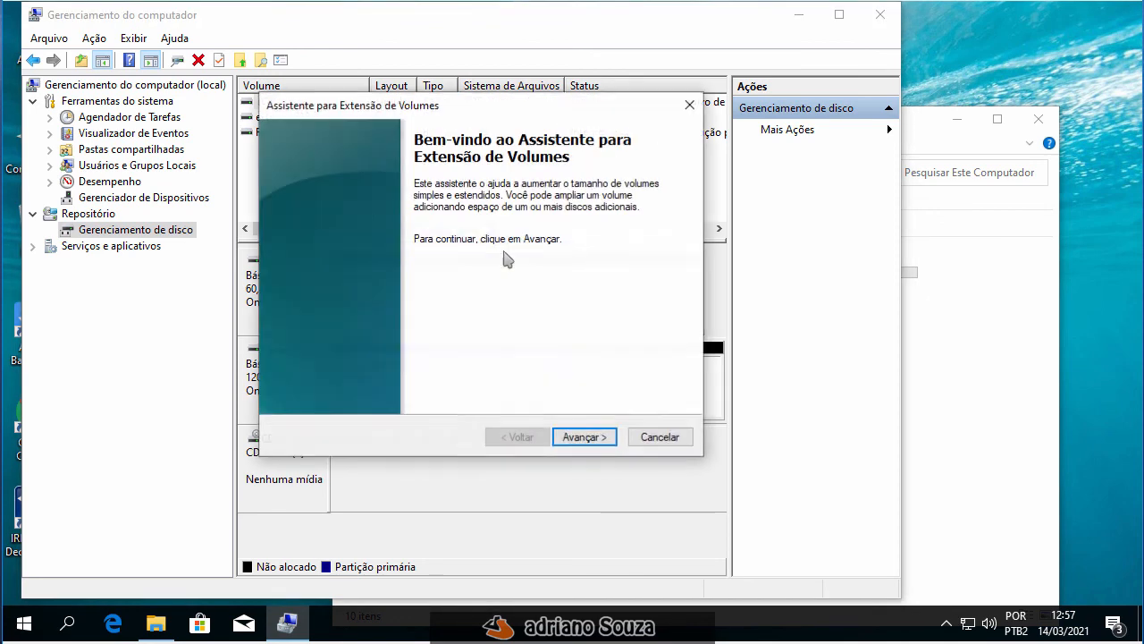
left_click(569, 437)
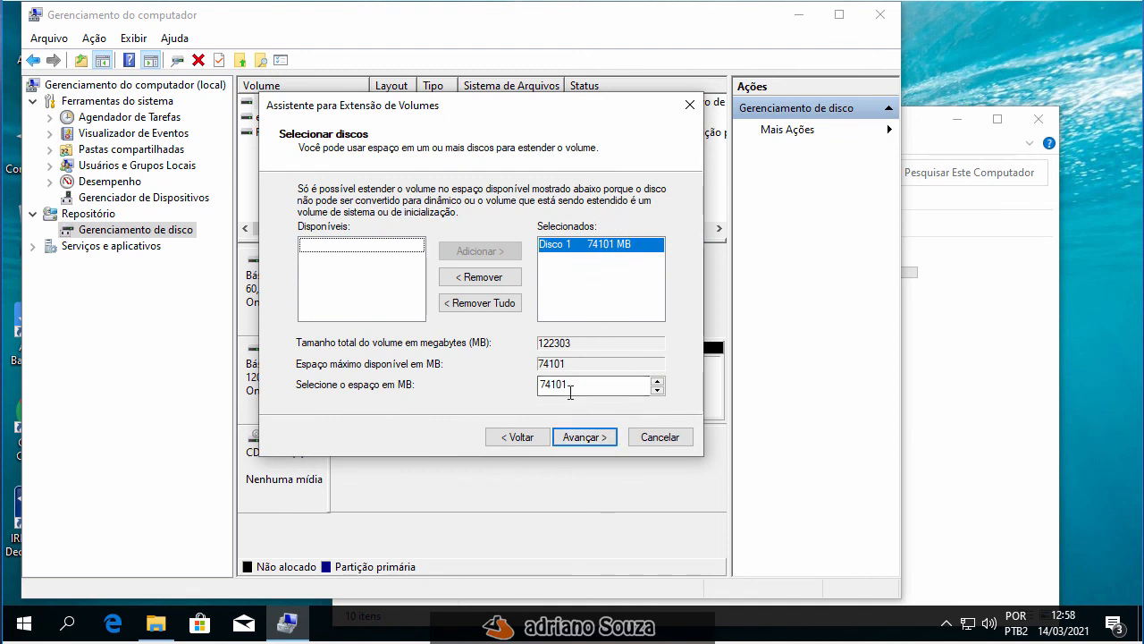
left_click(572, 440)
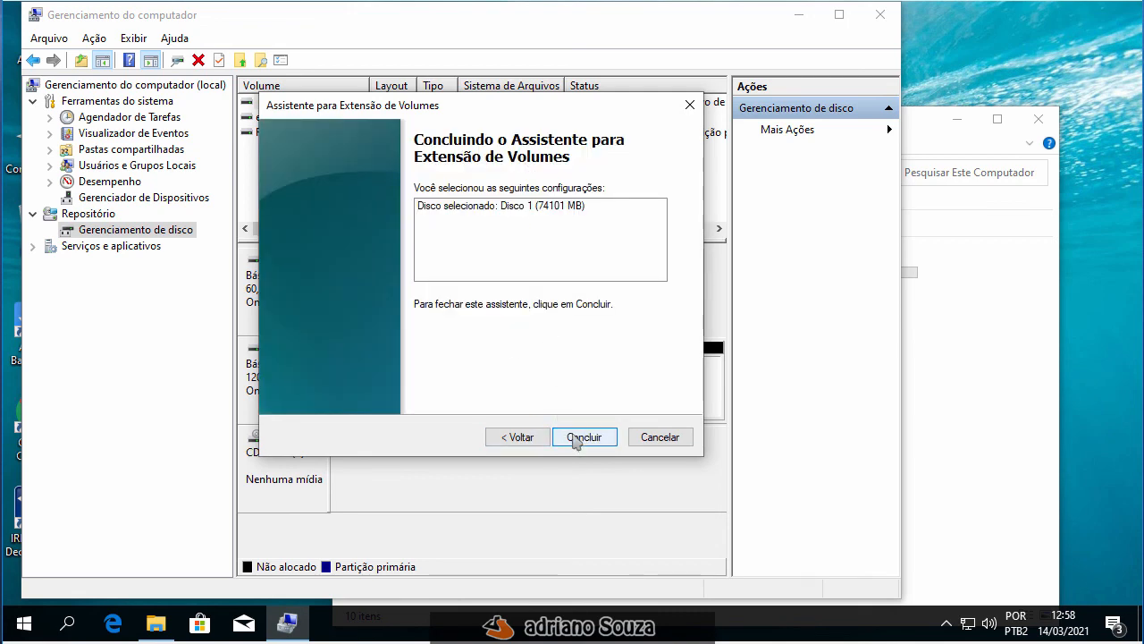
left_click(577, 438)
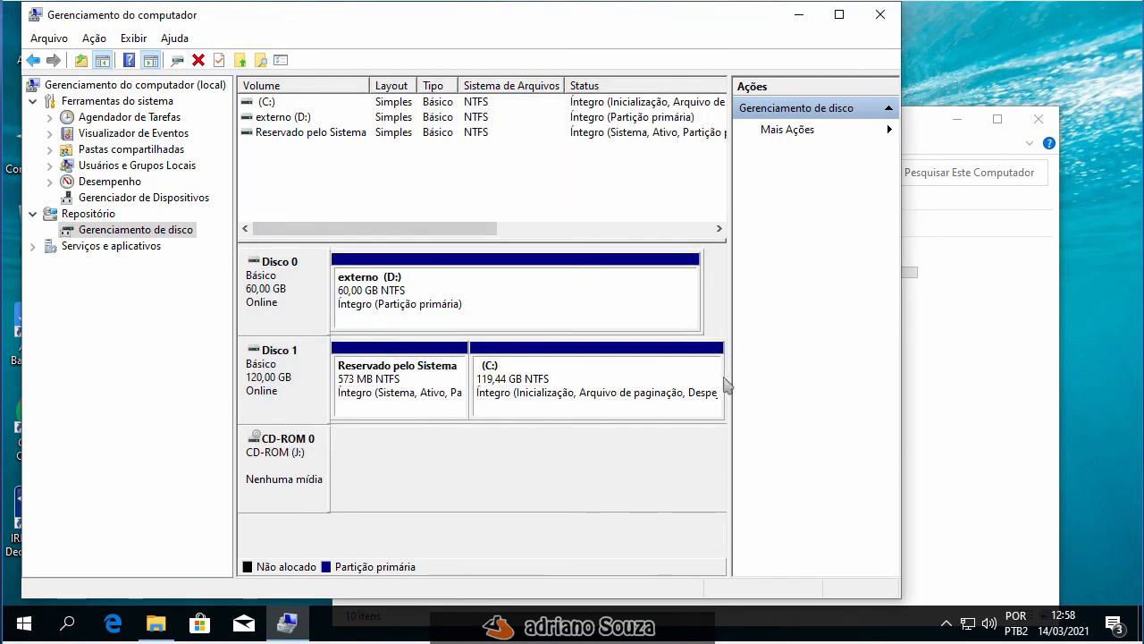
Minimize Gerenciamento do computador, refresh Este Computador, and check the total size and free space of Disco Local (C:).
left_click(796, 16)
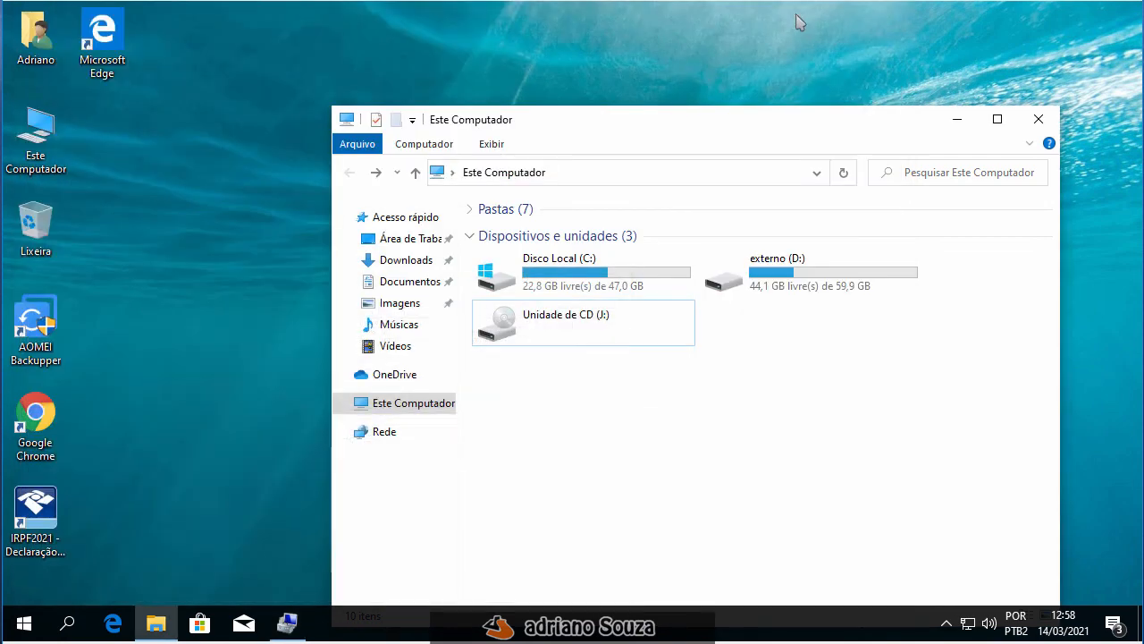
right_click(681, 380)
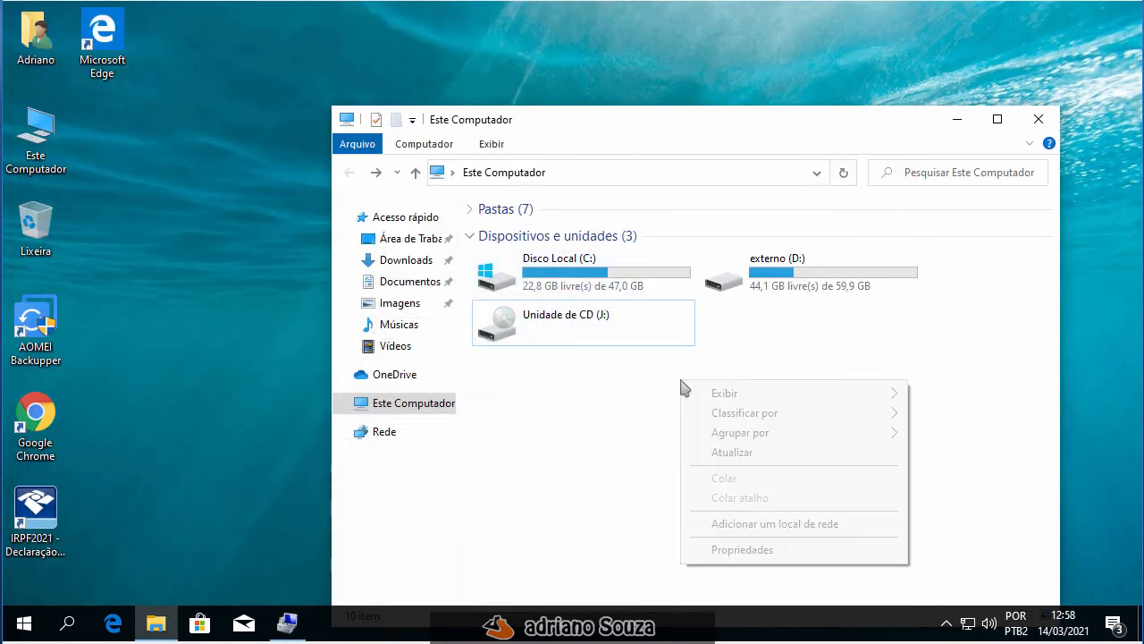
left_click(729, 454)
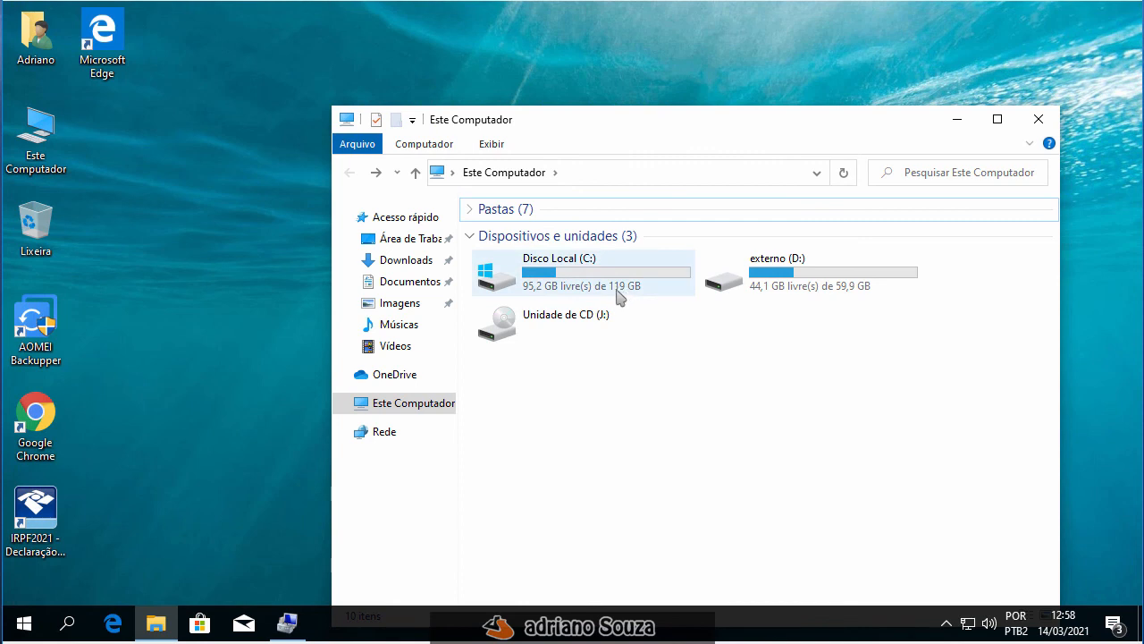
mouse_move(629, 296)
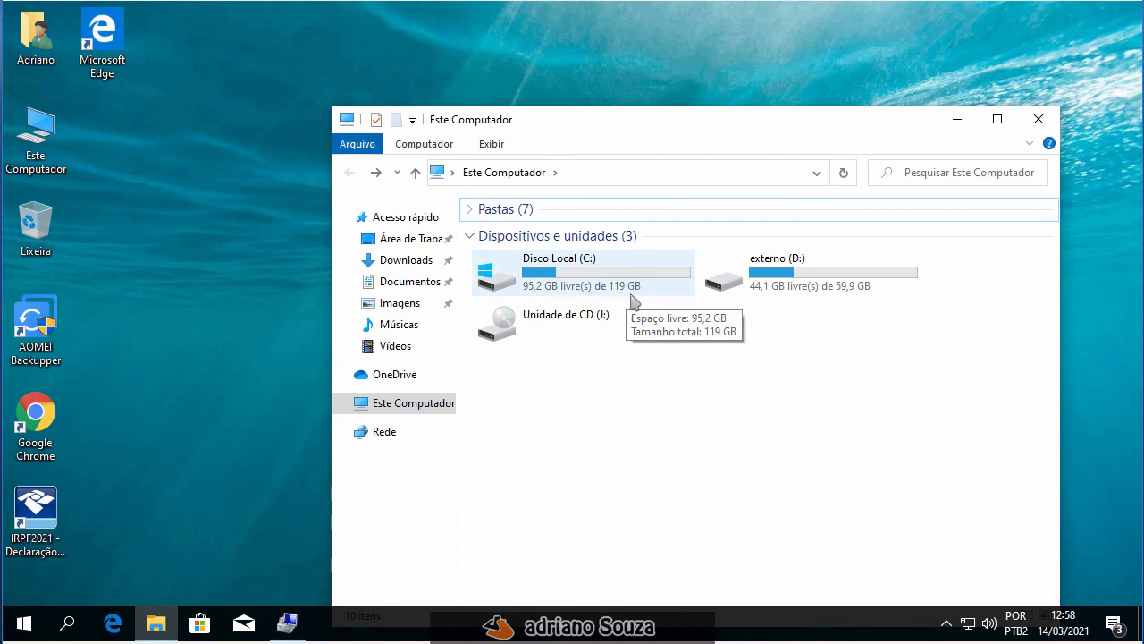